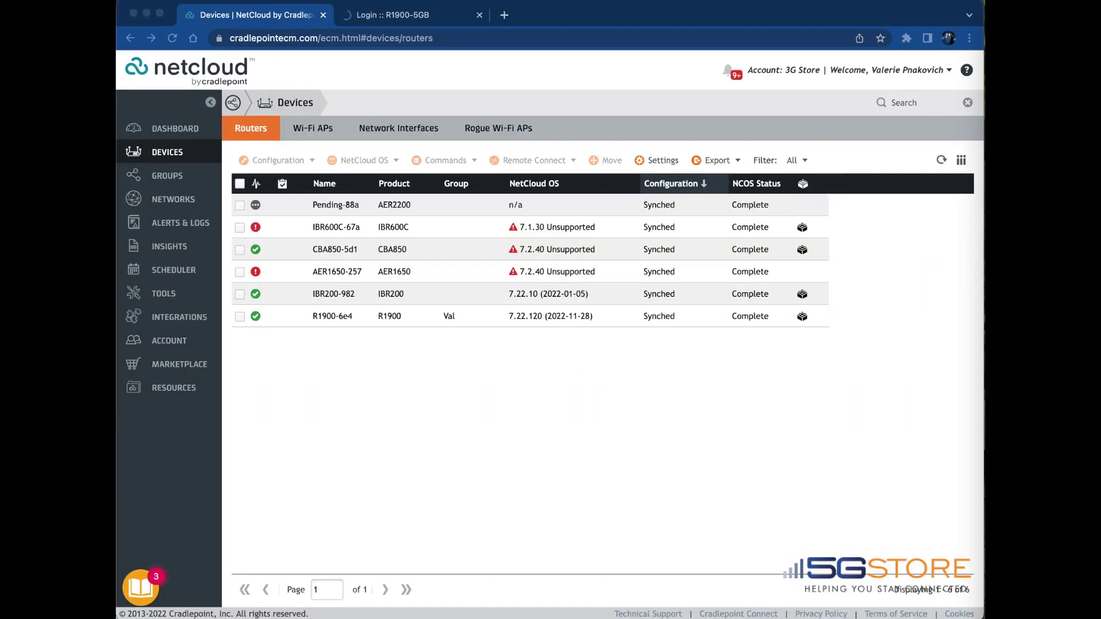
Go to the Groups list and select the Val router group.
click(478, 405)
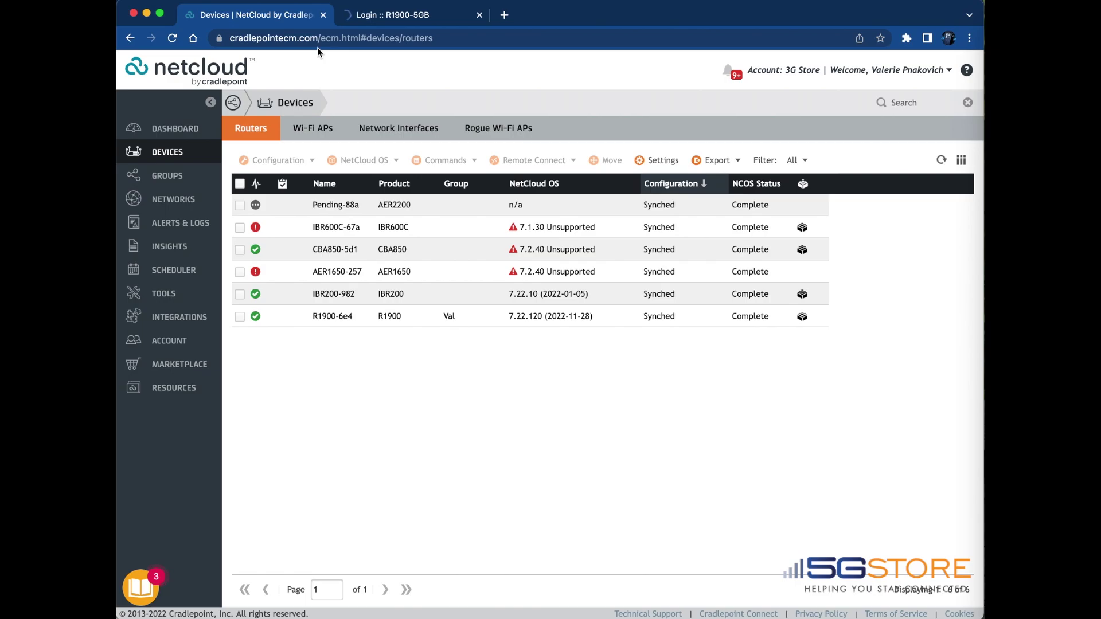
click(168, 179)
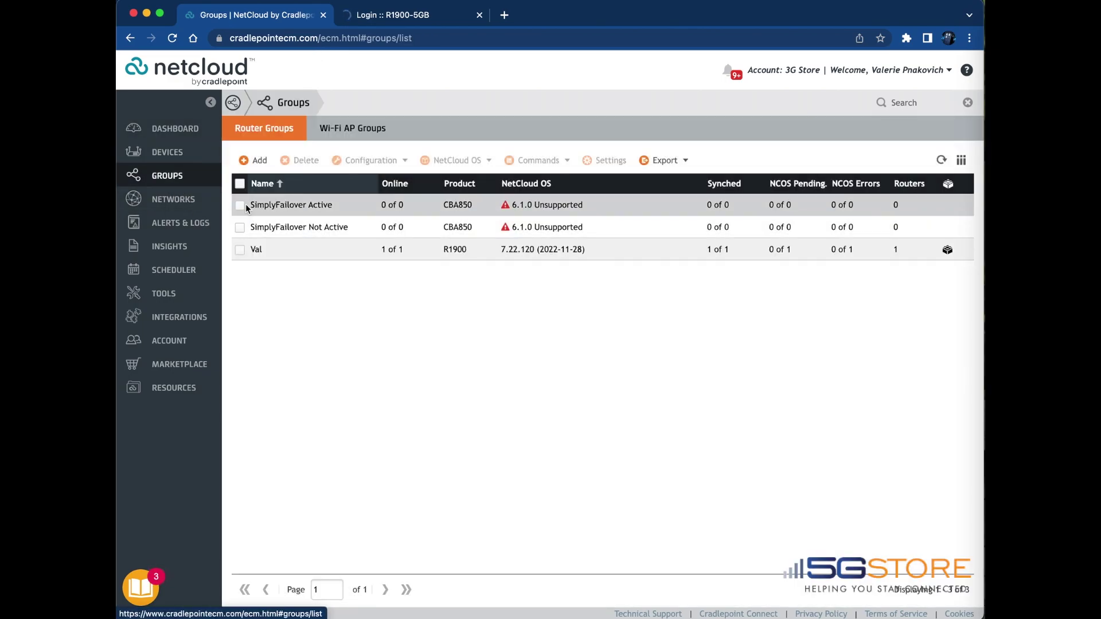
click(239, 250)
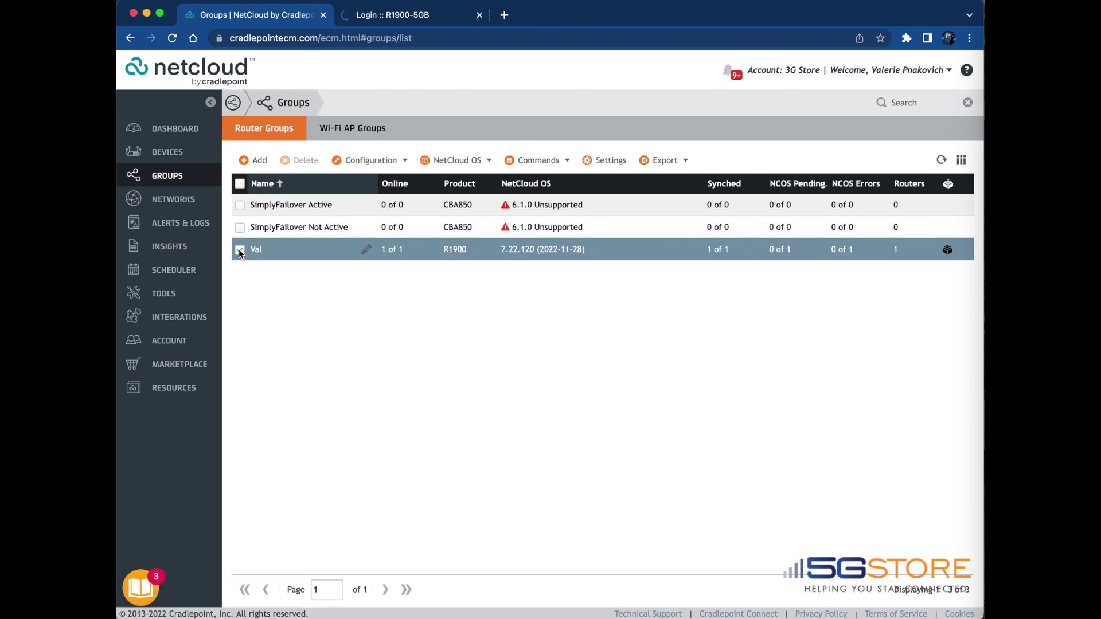
In Val's settings, keep usage reporting enabled and set its interval to about 35 minutes.
click(610, 160)
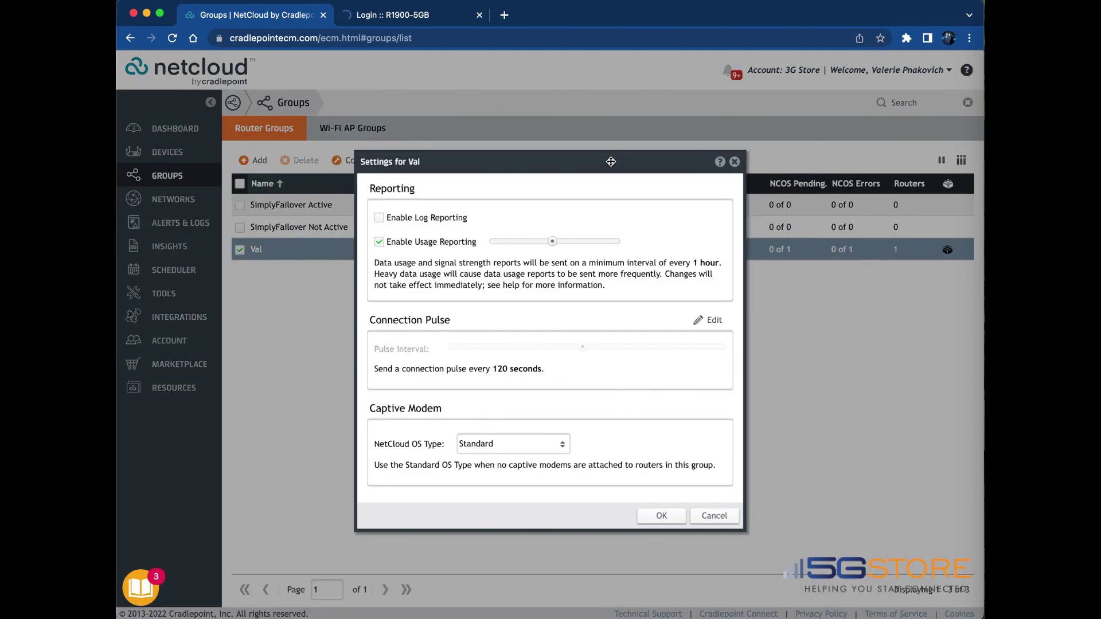
click(378, 244)
click(379, 243)
drag(554, 242, 510, 241)
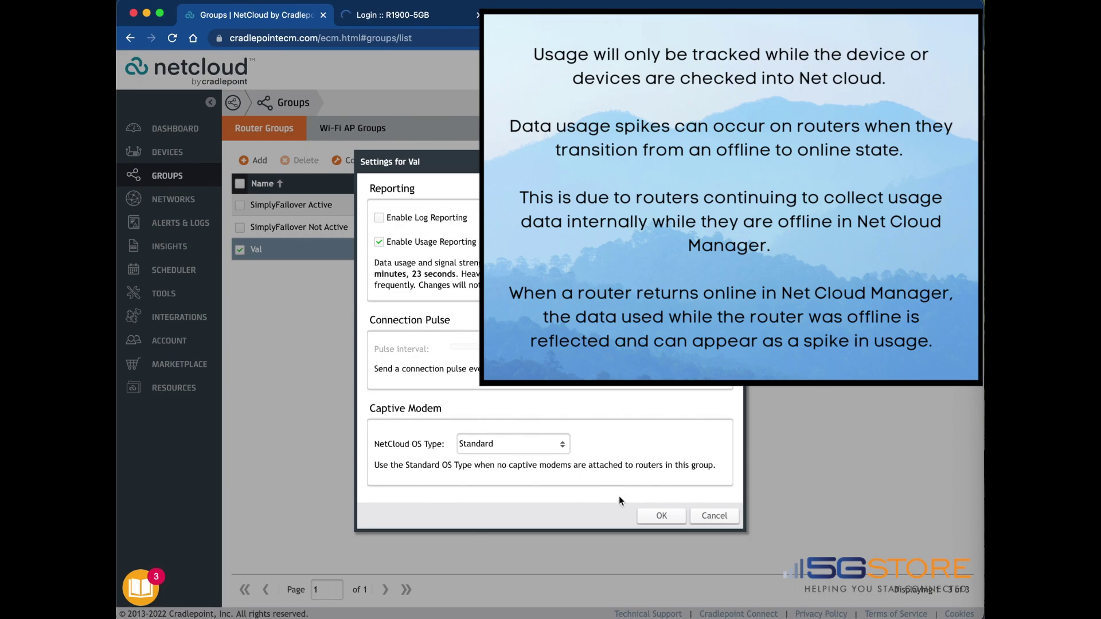
click(650, 517)
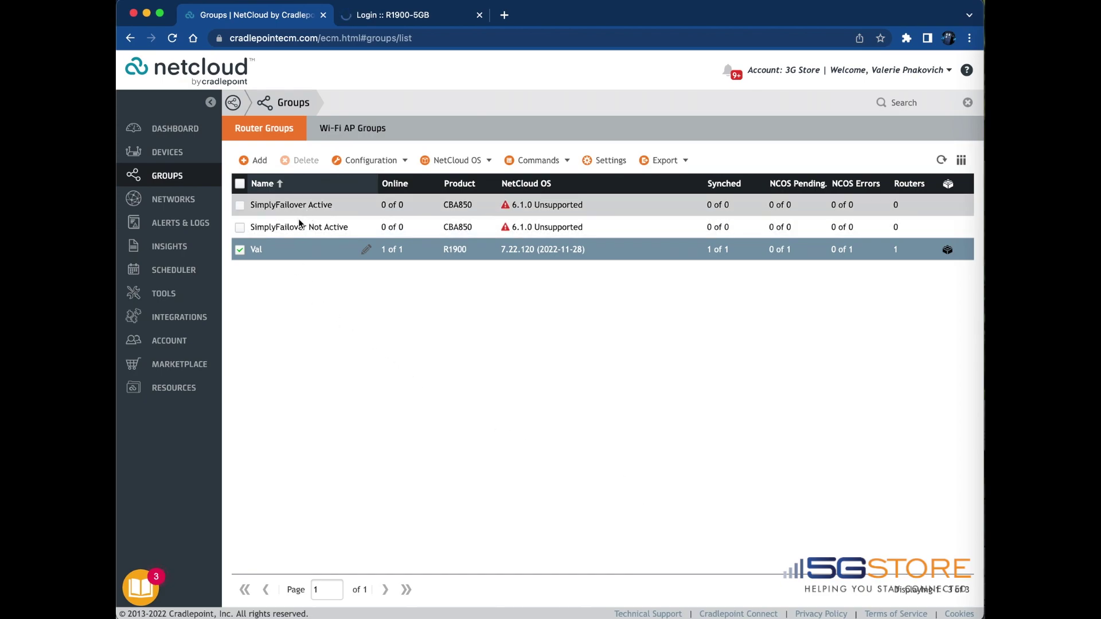
Open Val's configuration editor at Connection Manager's WAN device profiles.
click(241, 251)
click(240, 249)
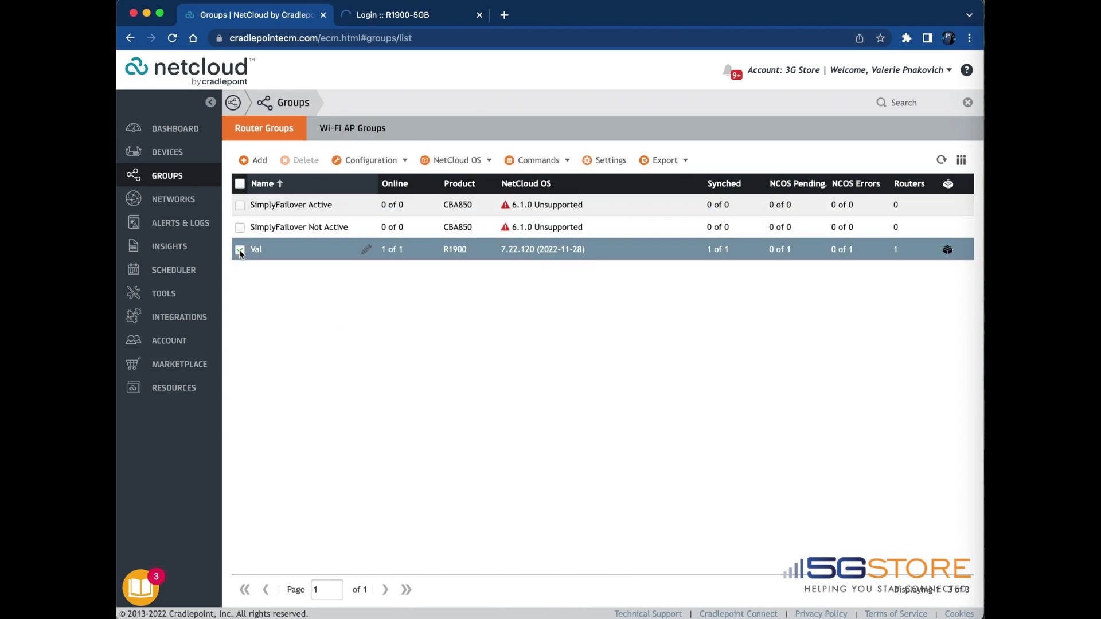
click(371, 160)
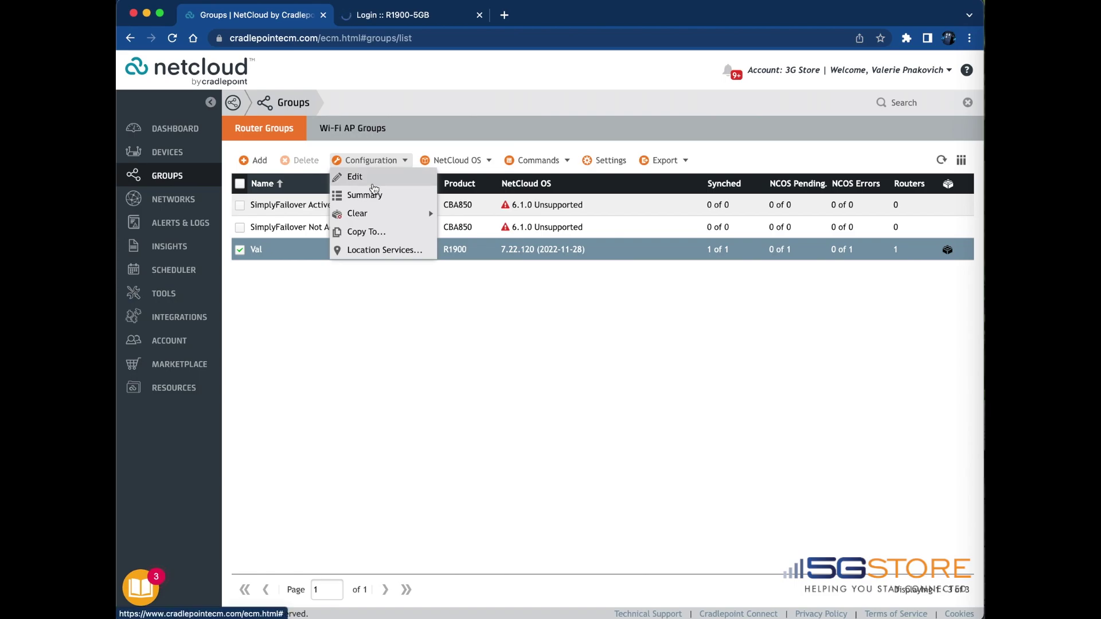
click(373, 179)
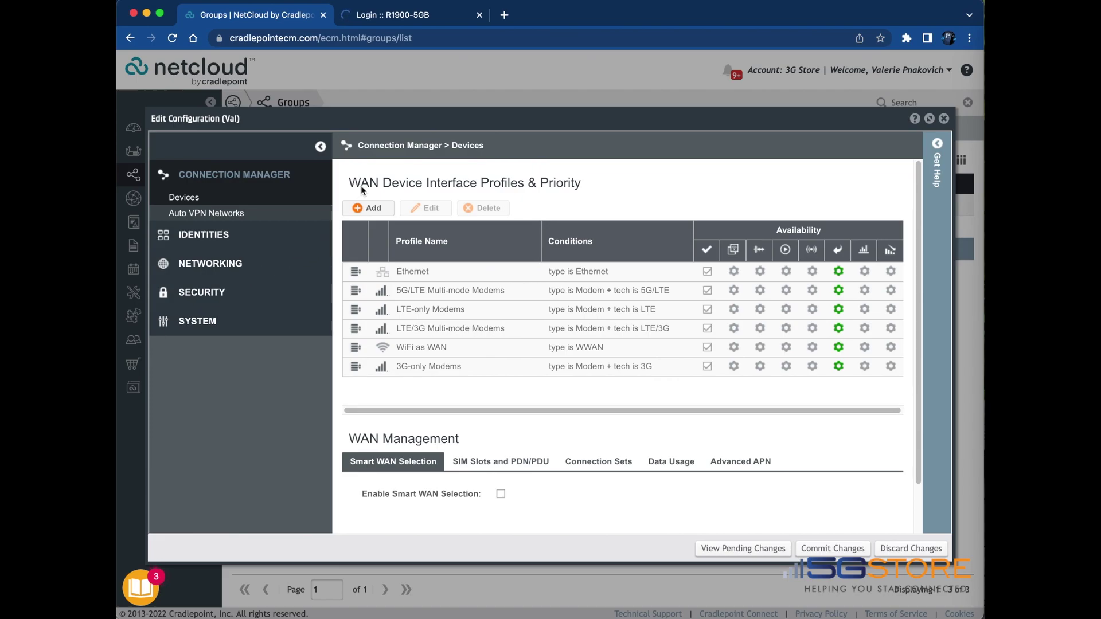
click(252, 177)
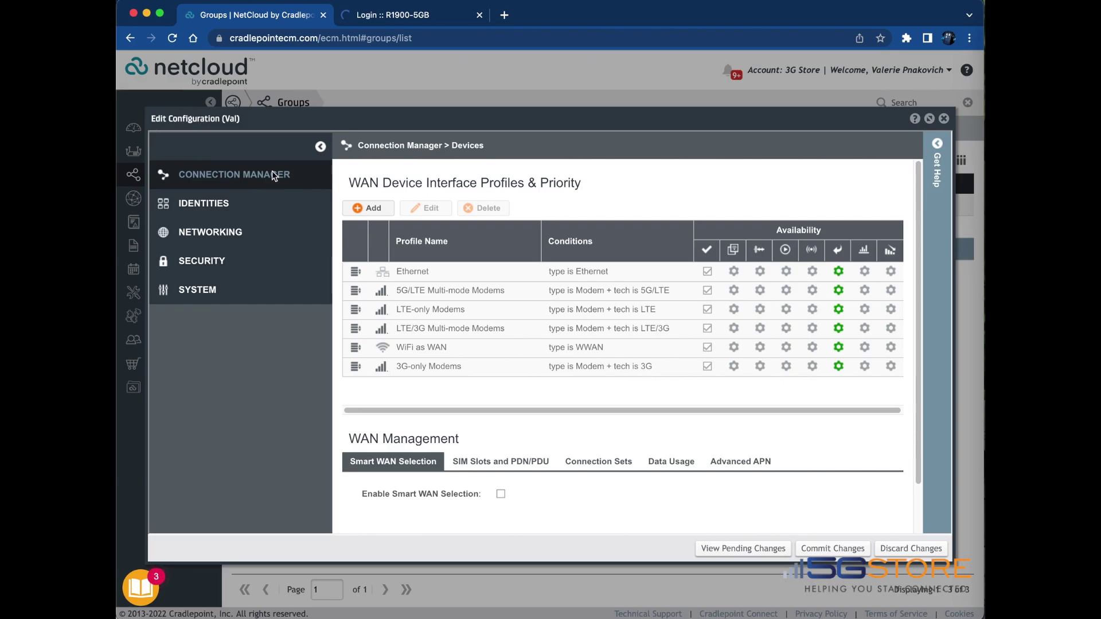
click(273, 174)
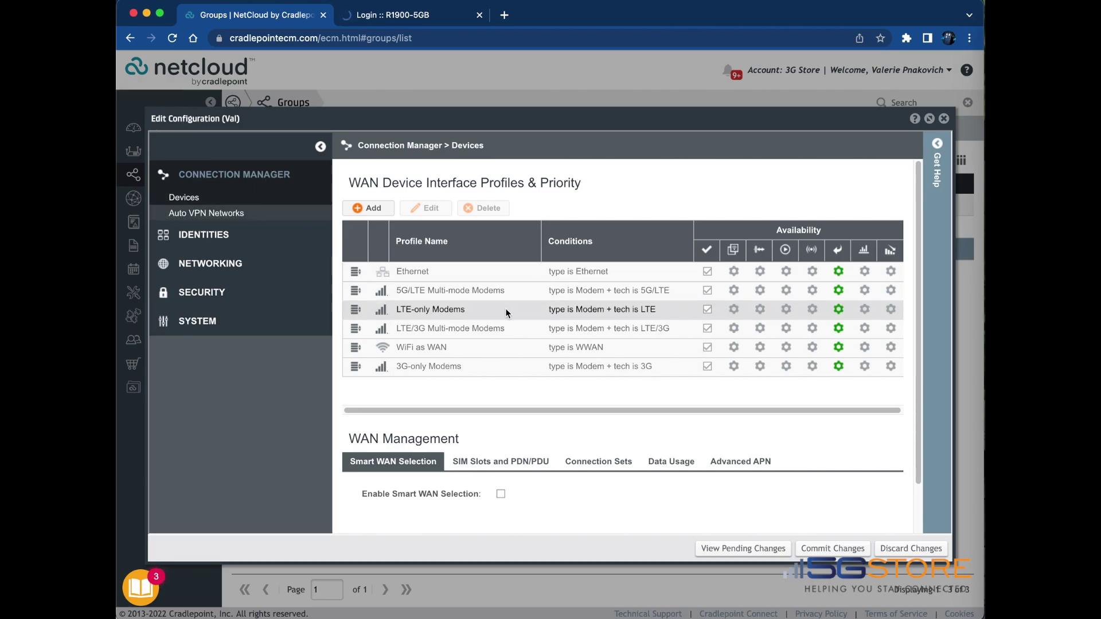
Enable Data Usage for the 5G/LTE Multi-mode Modems profile, save, and accept the agreement.
click(501, 289)
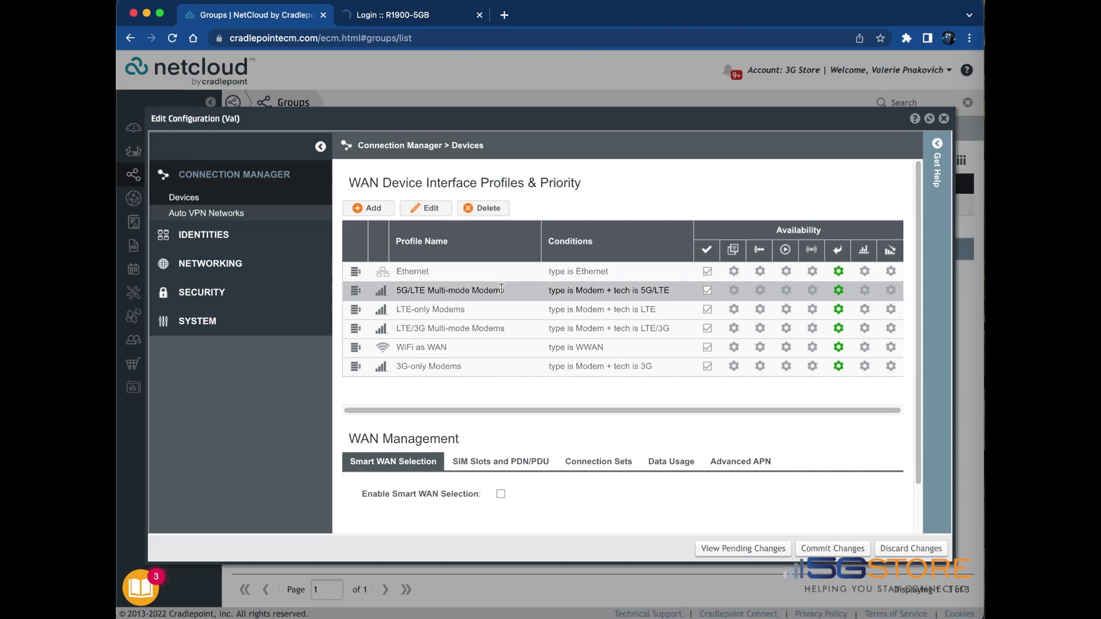
click(670, 462)
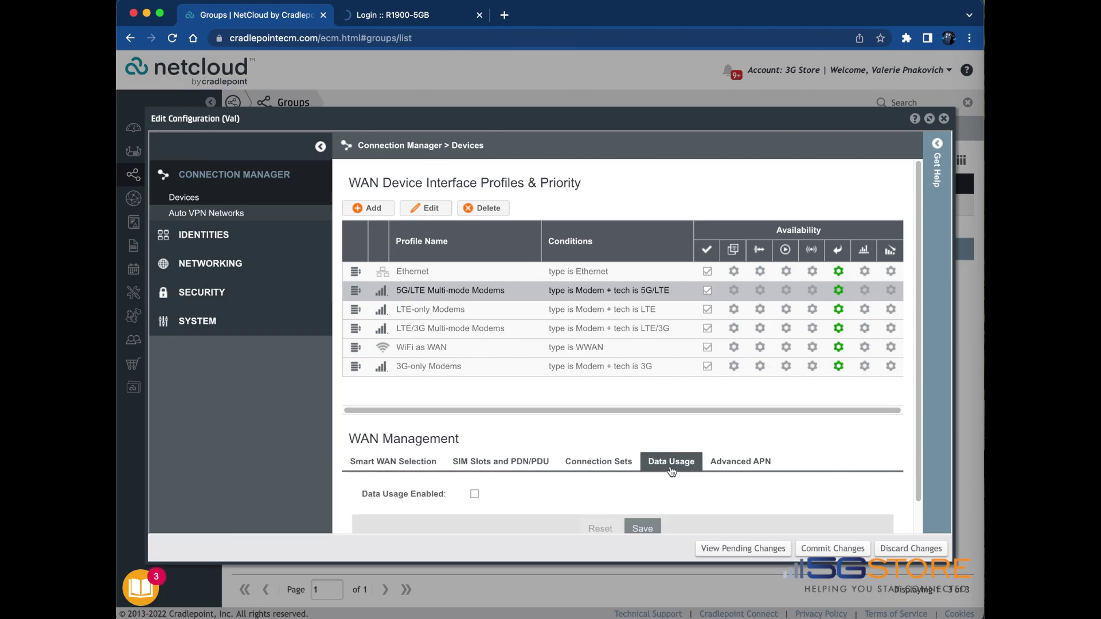
click(474, 493)
scroll(473, 497, down, 2)
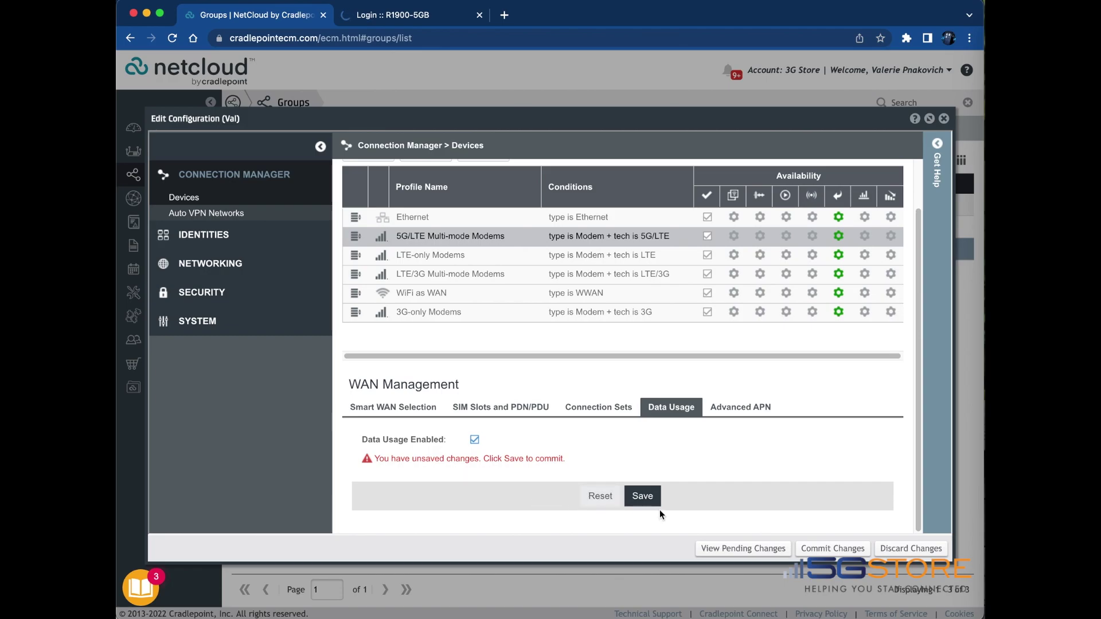
click(651, 497)
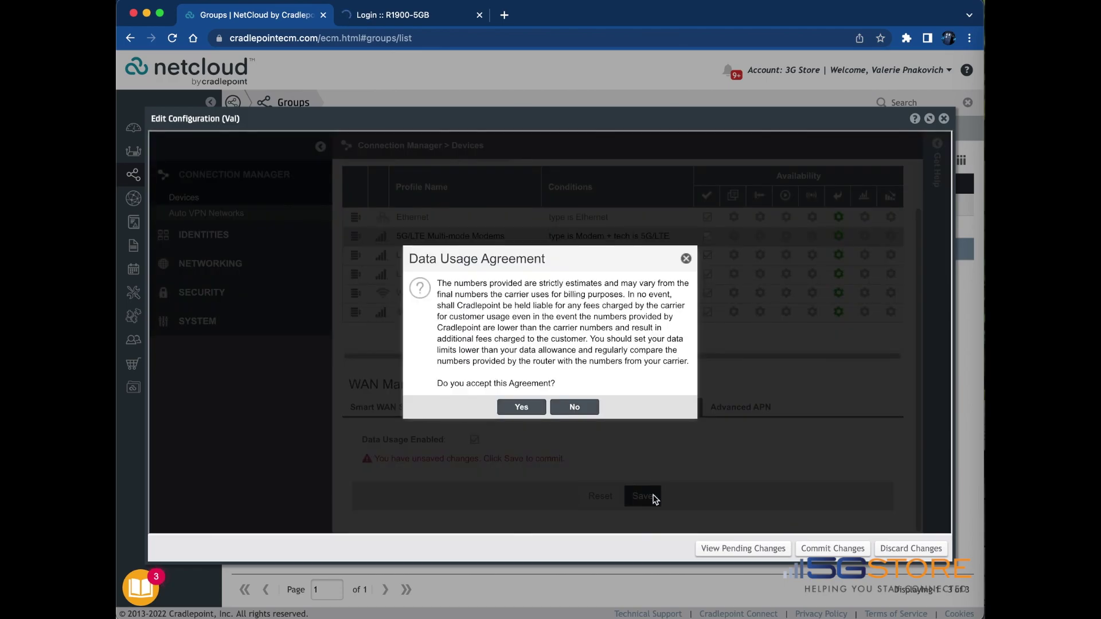
click(519, 408)
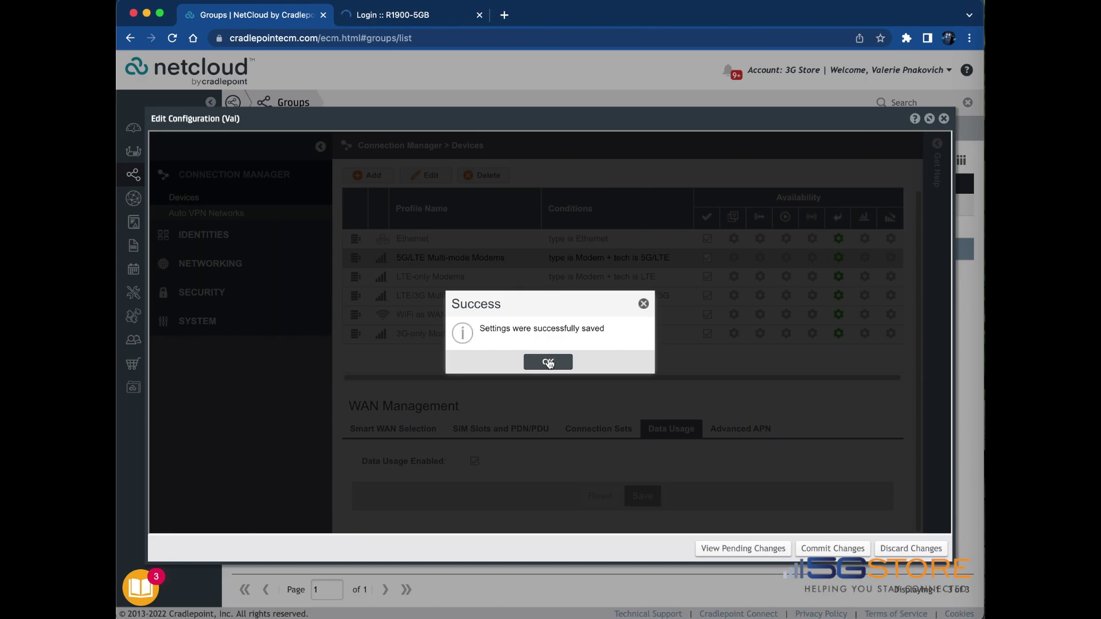
click(549, 363)
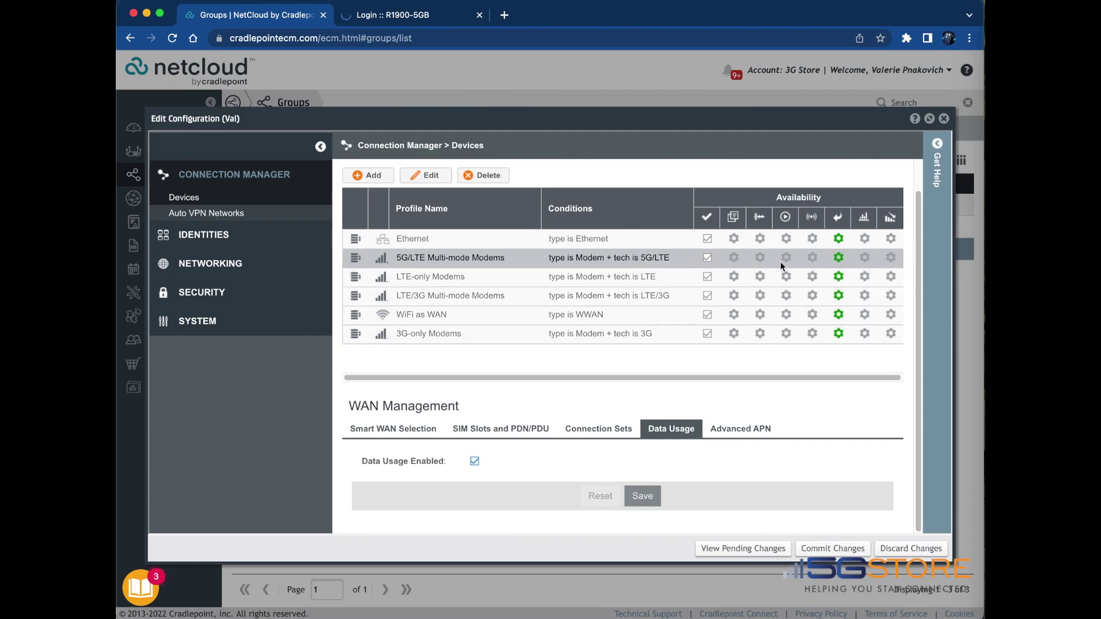
Turn on monthly usage monitoring from day 1 with a 1000 MB cap and load balancing.
click(866, 258)
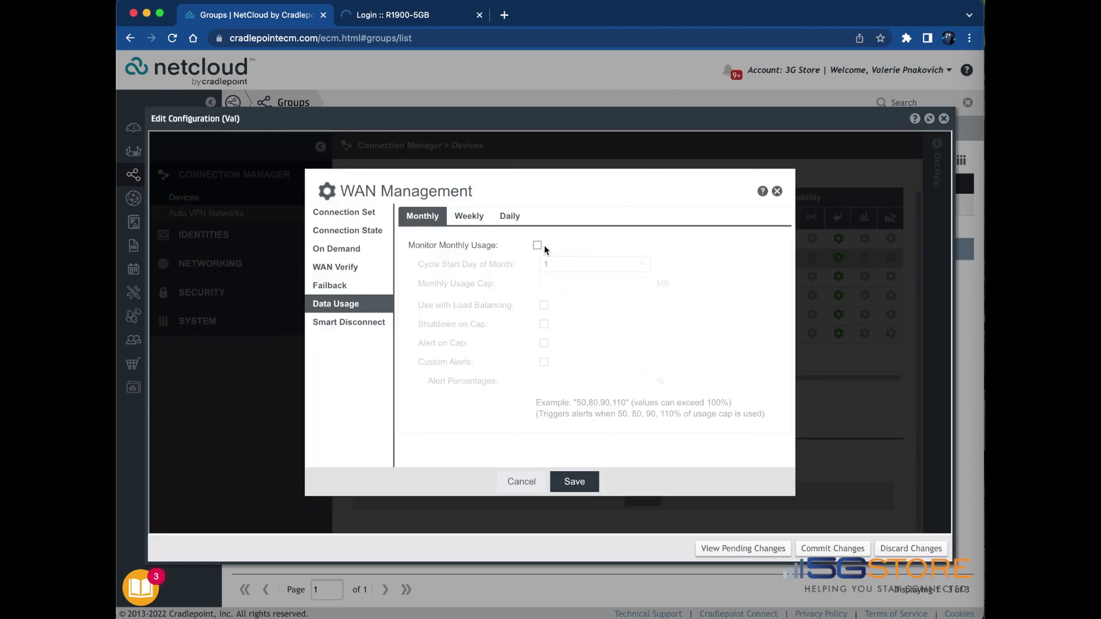
click(466, 222)
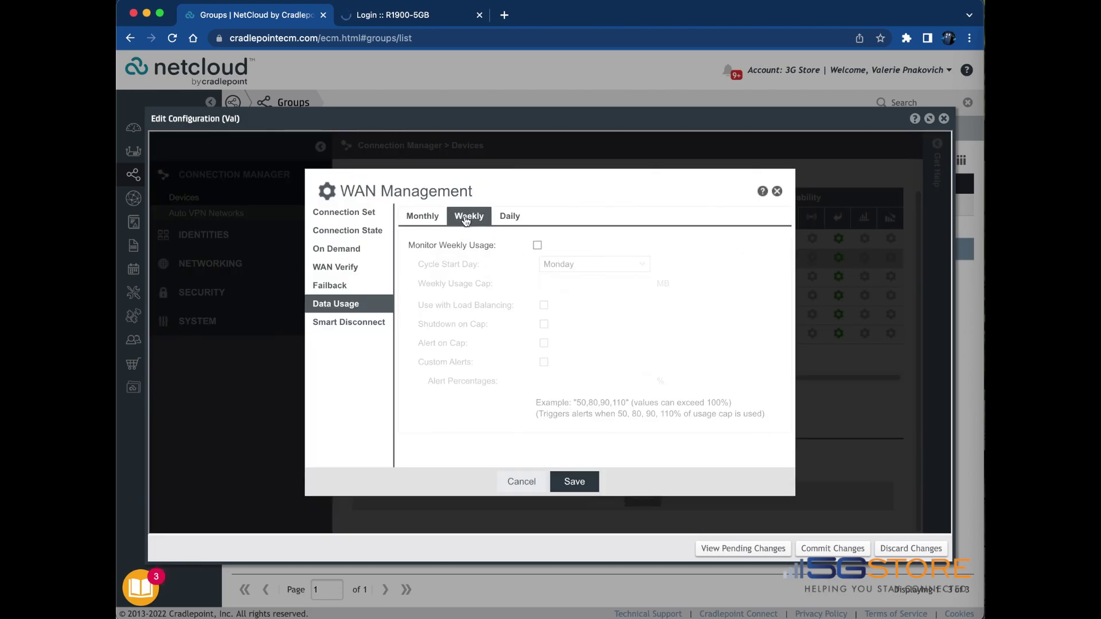
click(516, 219)
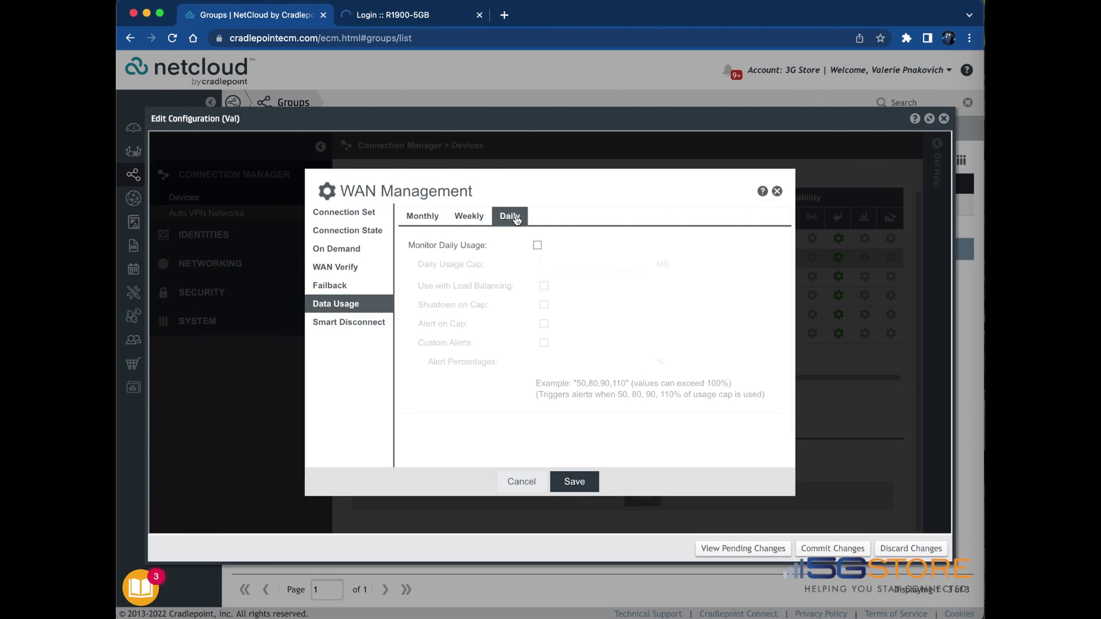
click(422, 217)
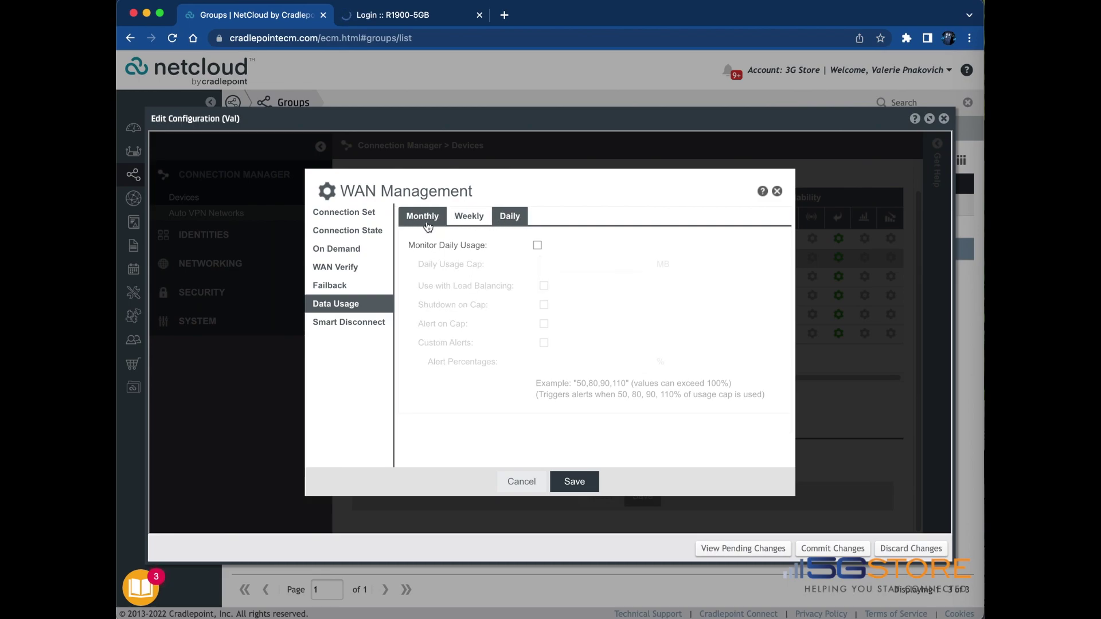
click(537, 246)
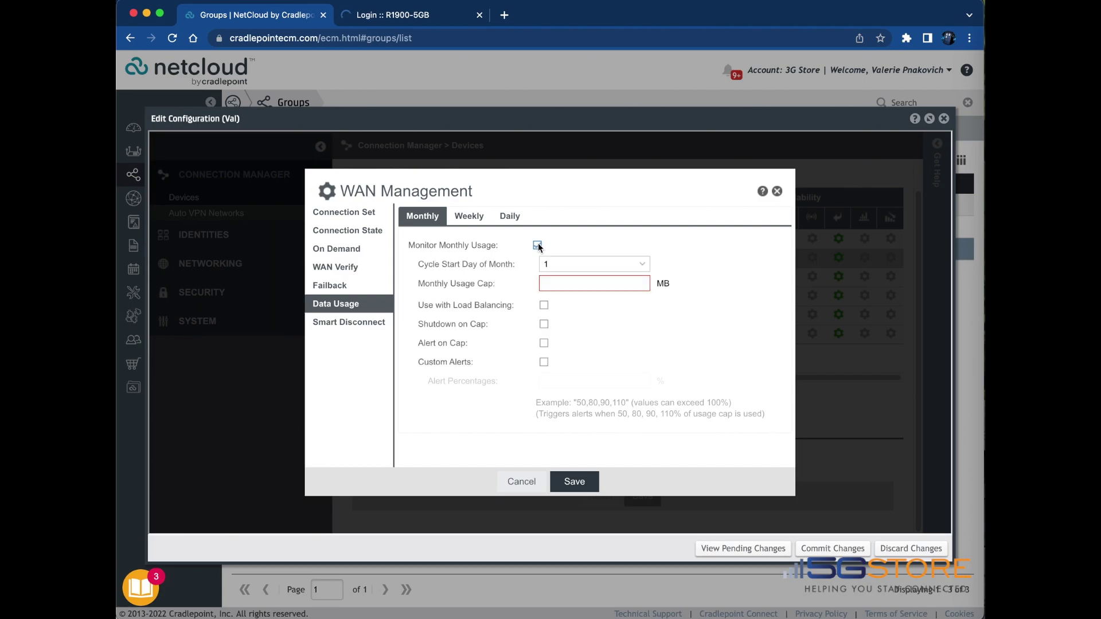
click(642, 268)
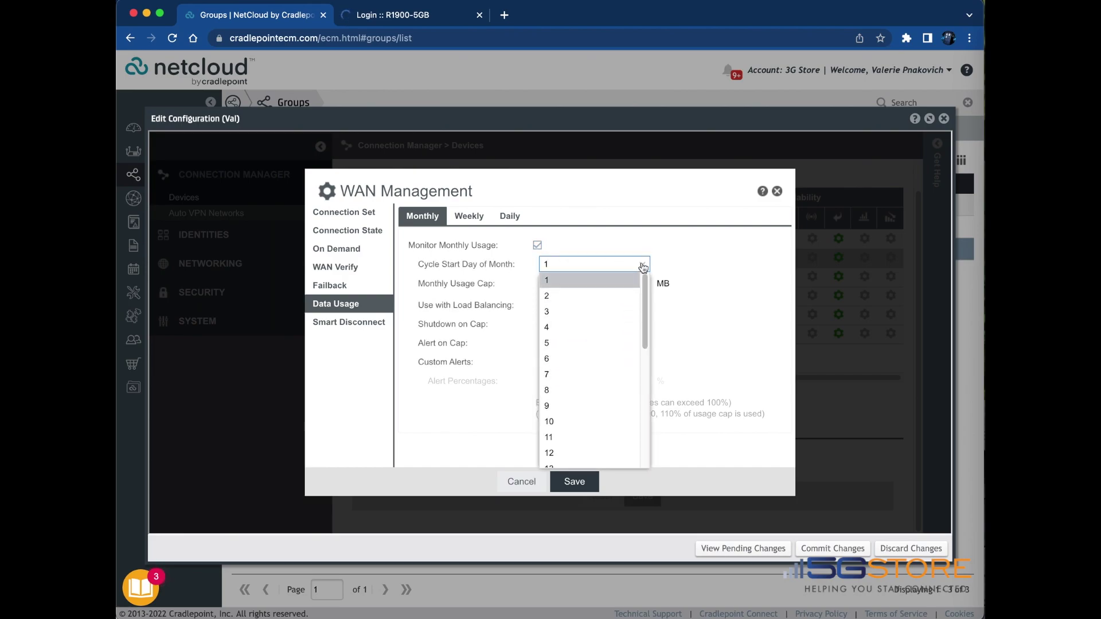
click(641, 269)
click(558, 283)
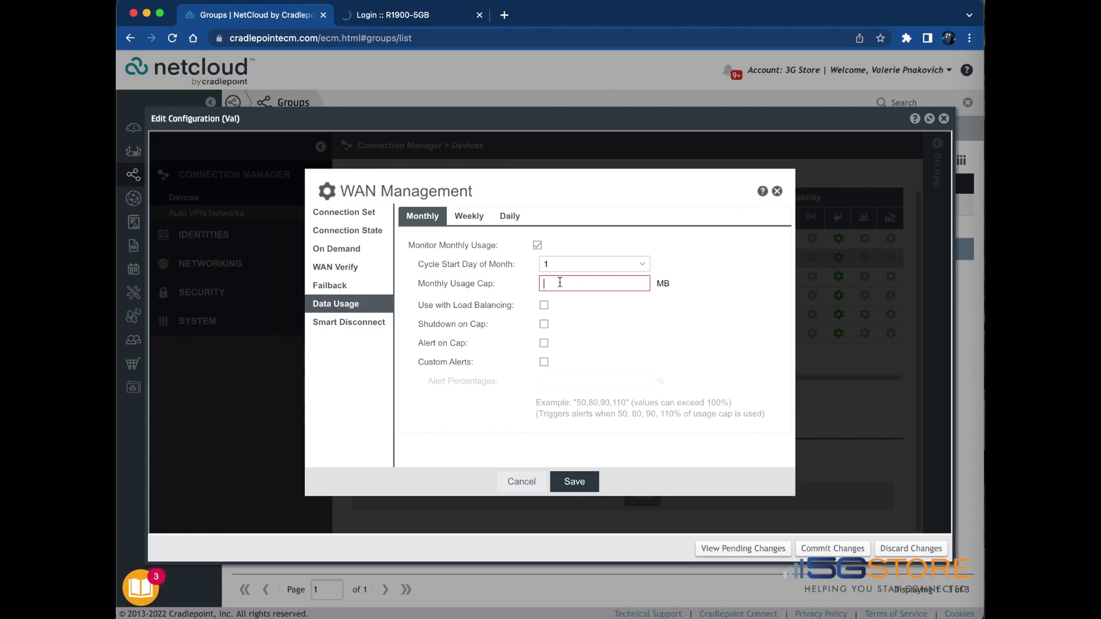
text(1000)
click(544, 305)
Add alerts on reaching the cap and a custom 90% alert, then save.
click(544, 362)
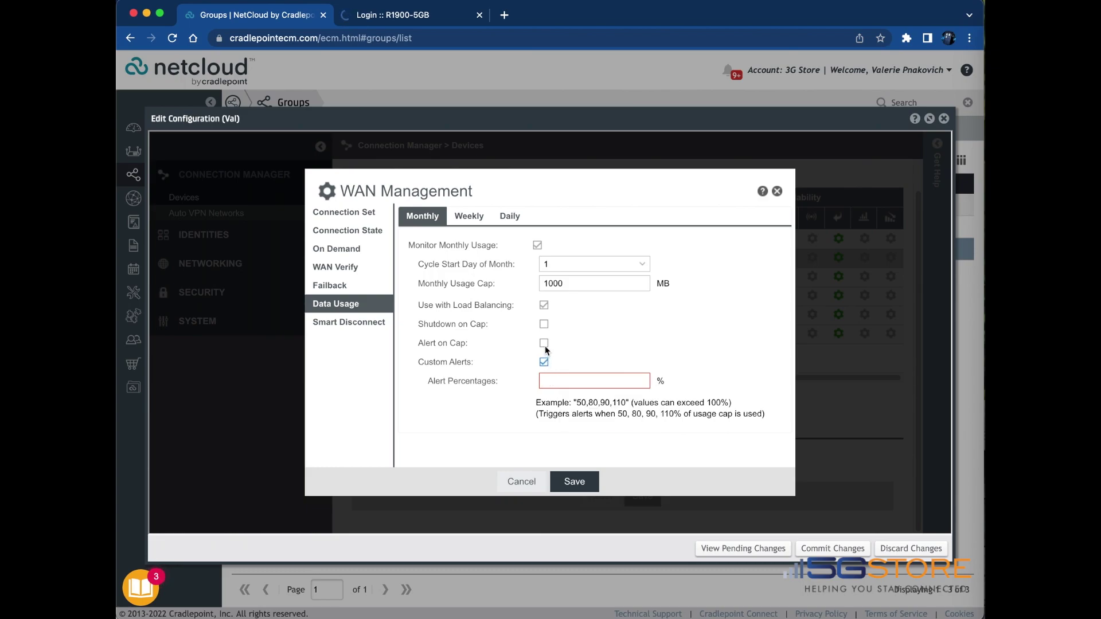
click(545, 344)
click(550, 378)
text(90)
click(573, 487)
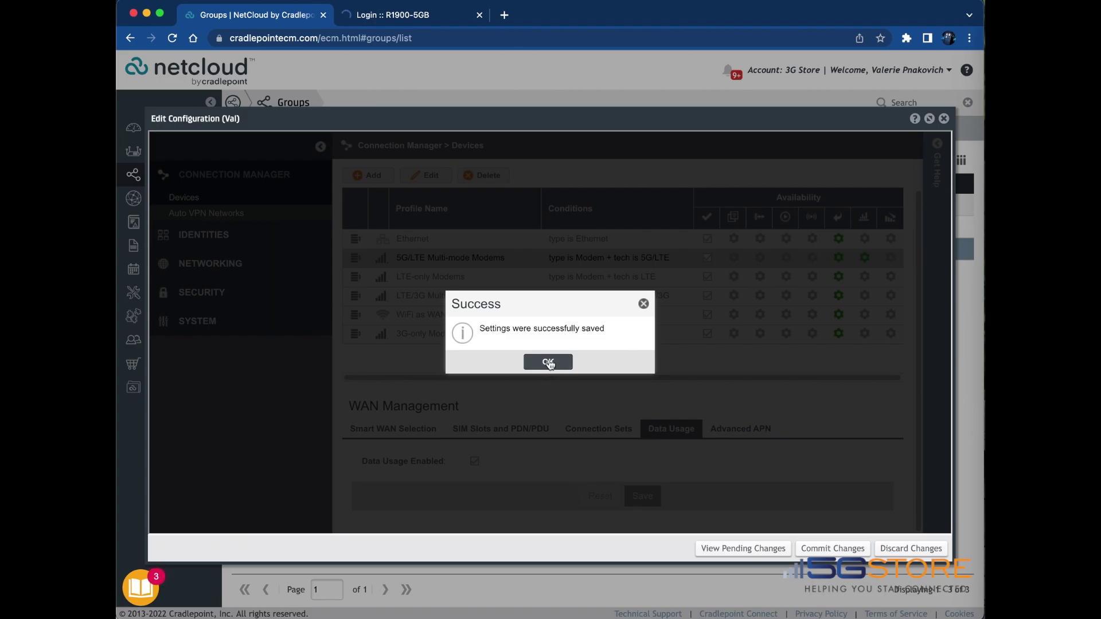
Commit Val's pending configuration changes to the device, then go to Alerts & Logs.
click(548, 362)
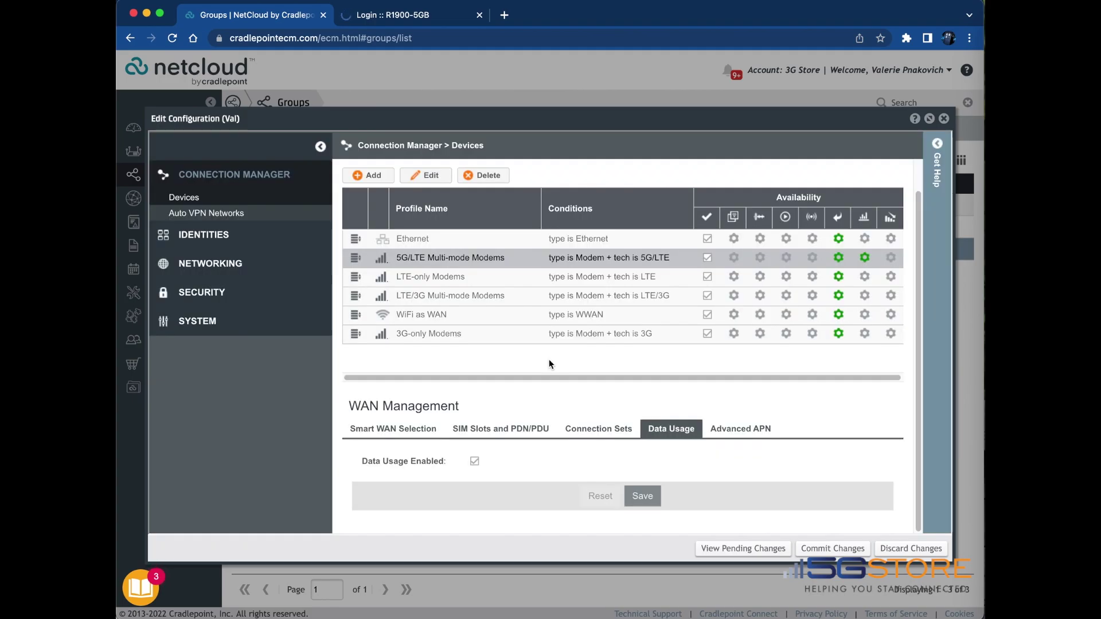
click(841, 548)
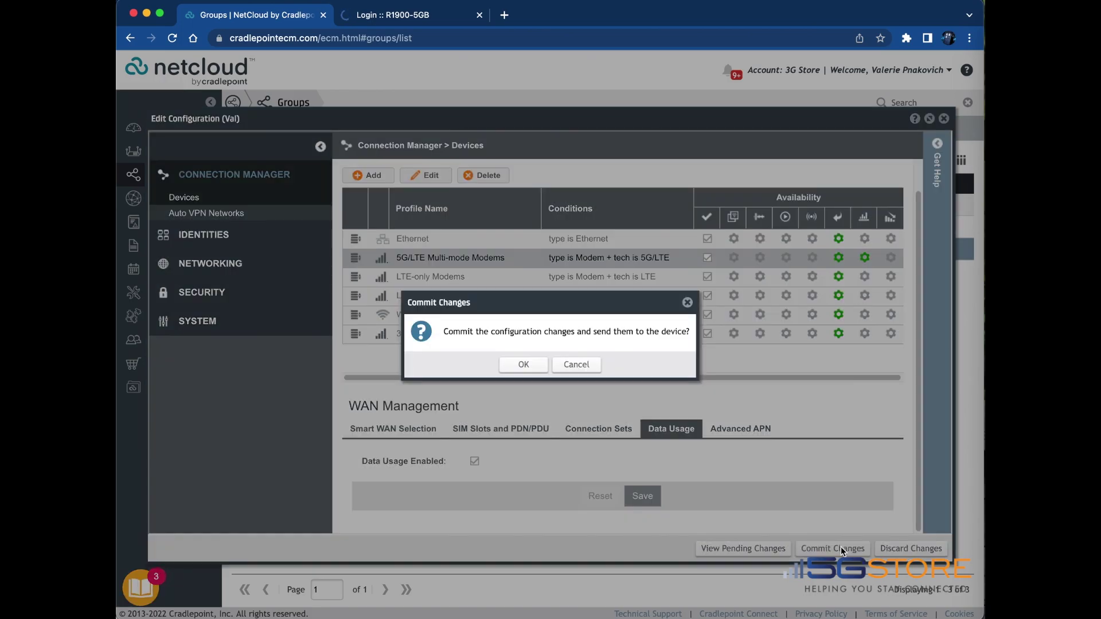
click(533, 366)
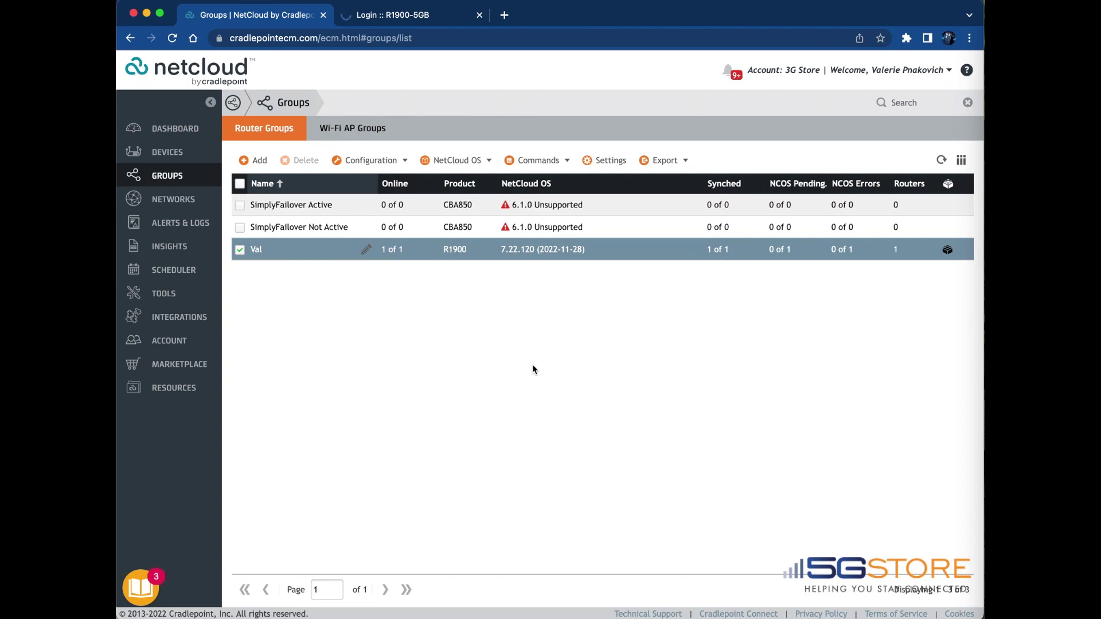
click(195, 229)
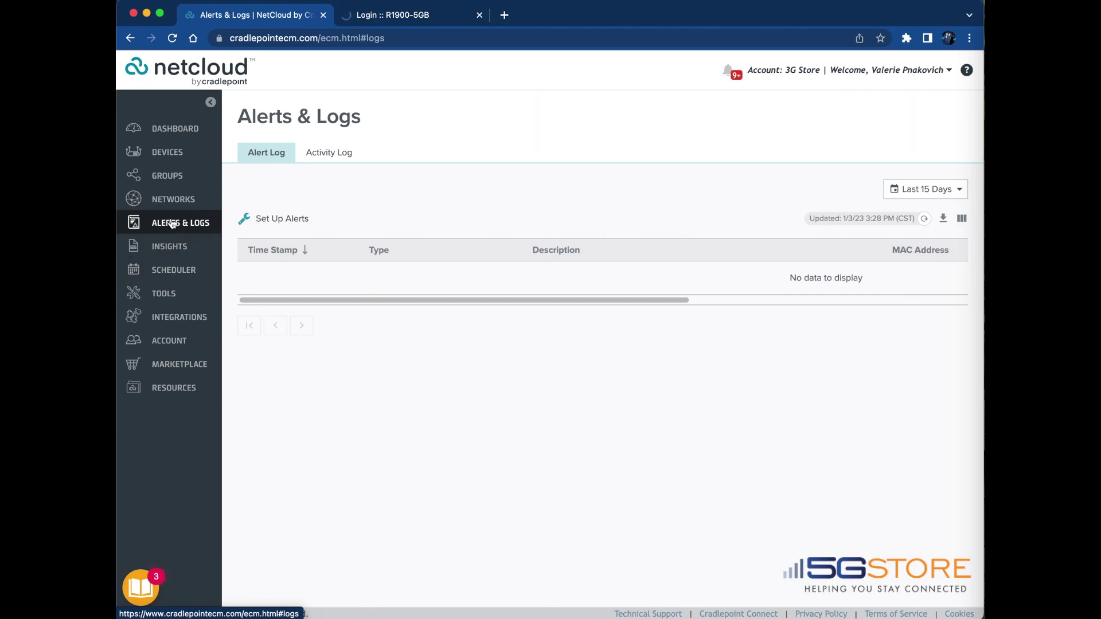
Add a new General > Data Cap Threshold alert rule and target the Val group.
click(266, 218)
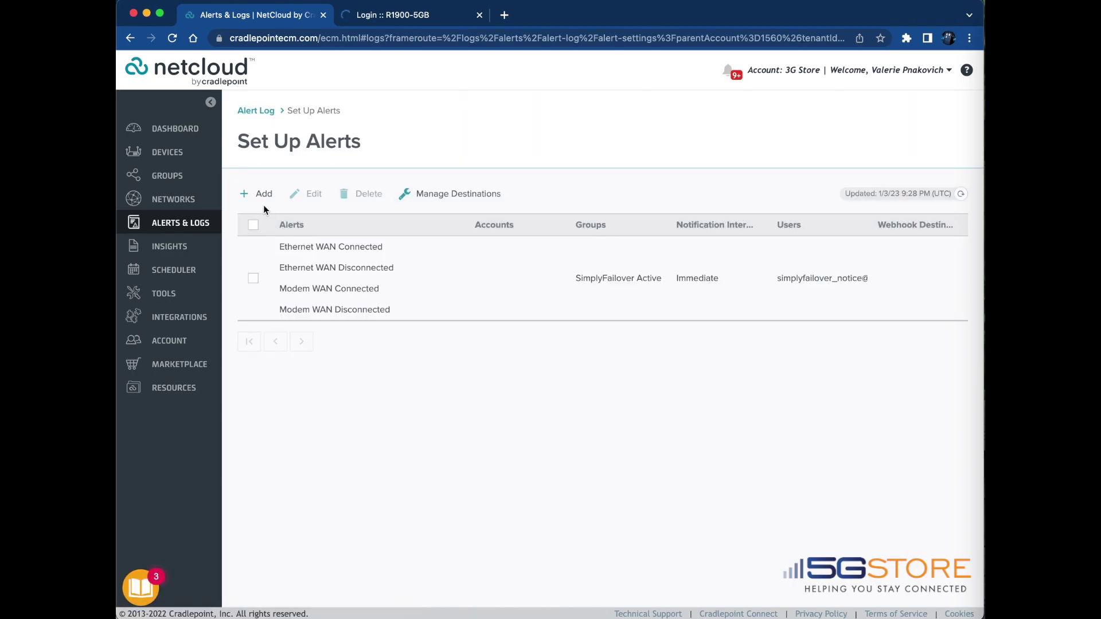
click(264, 195)
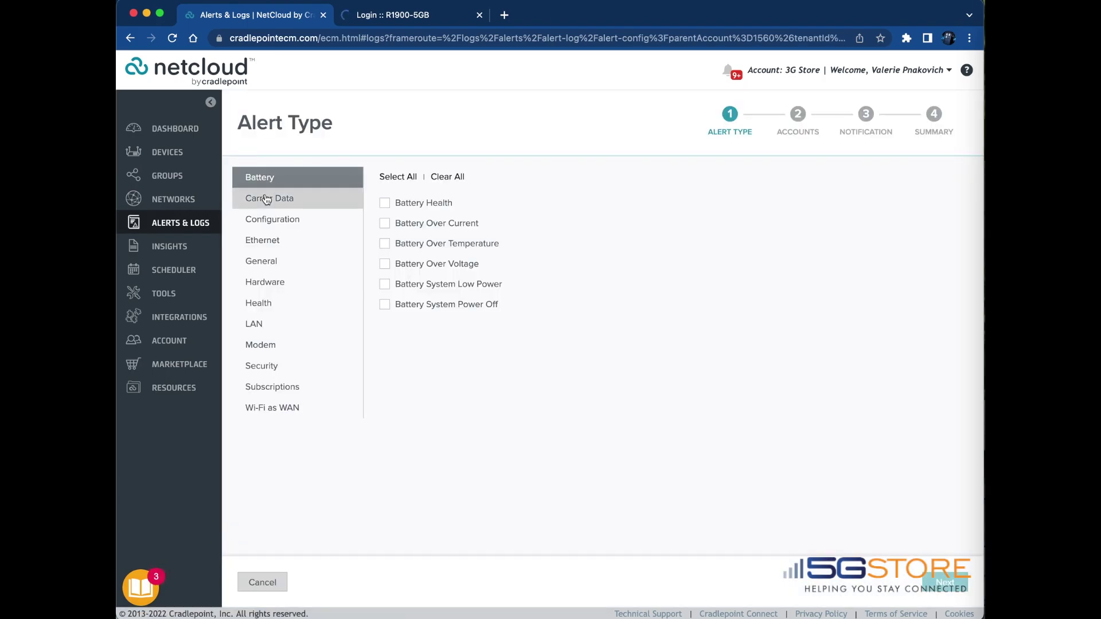
click(283, 200)
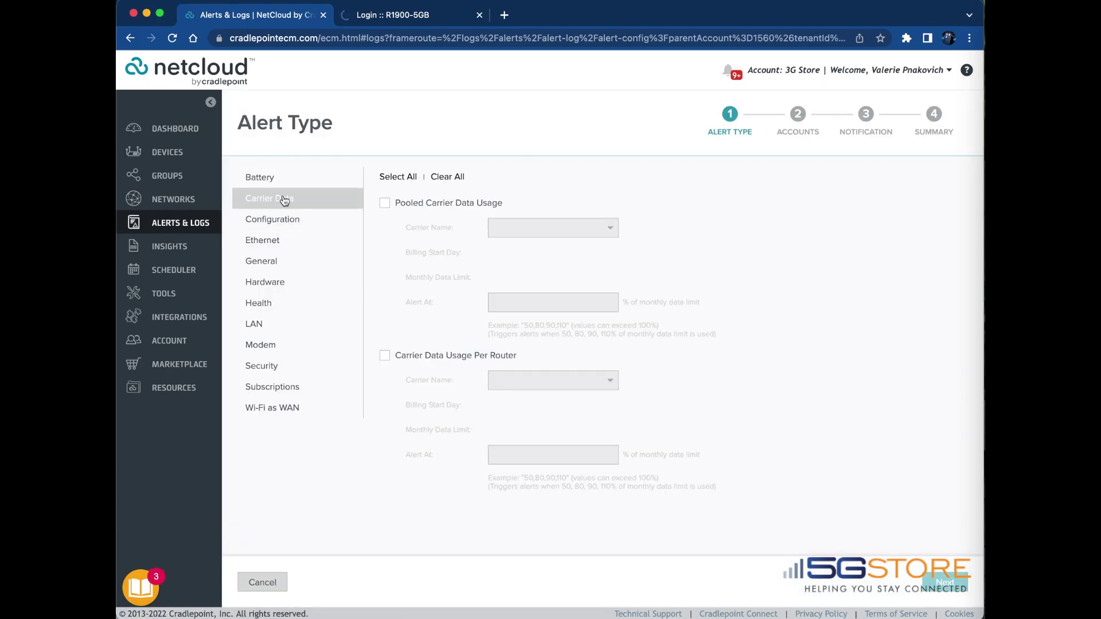
click(261, 261)
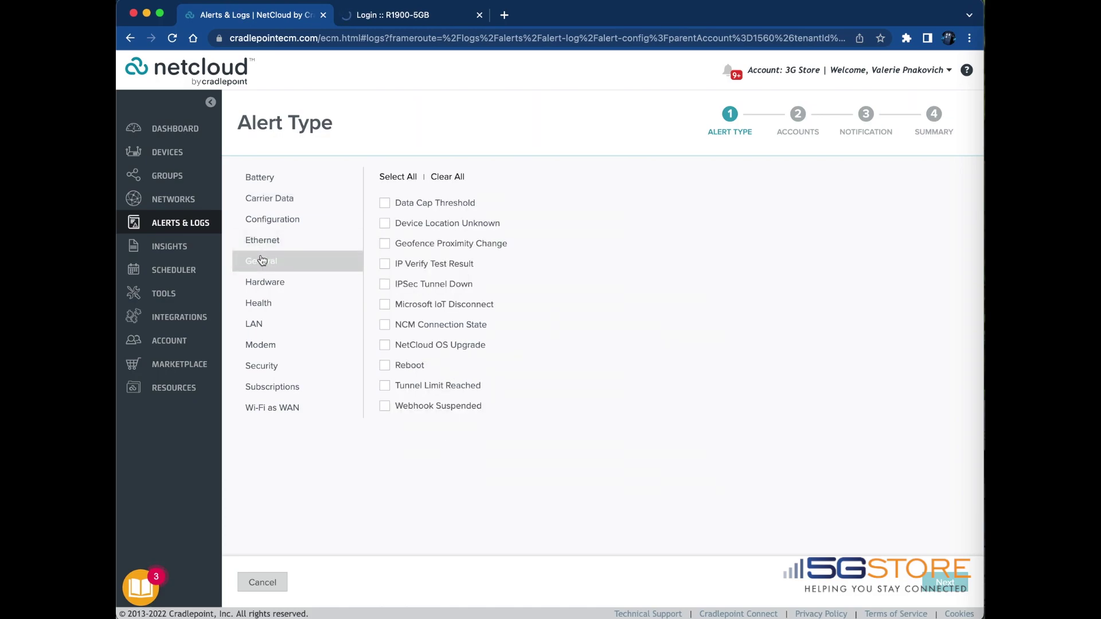
click(384, 202)
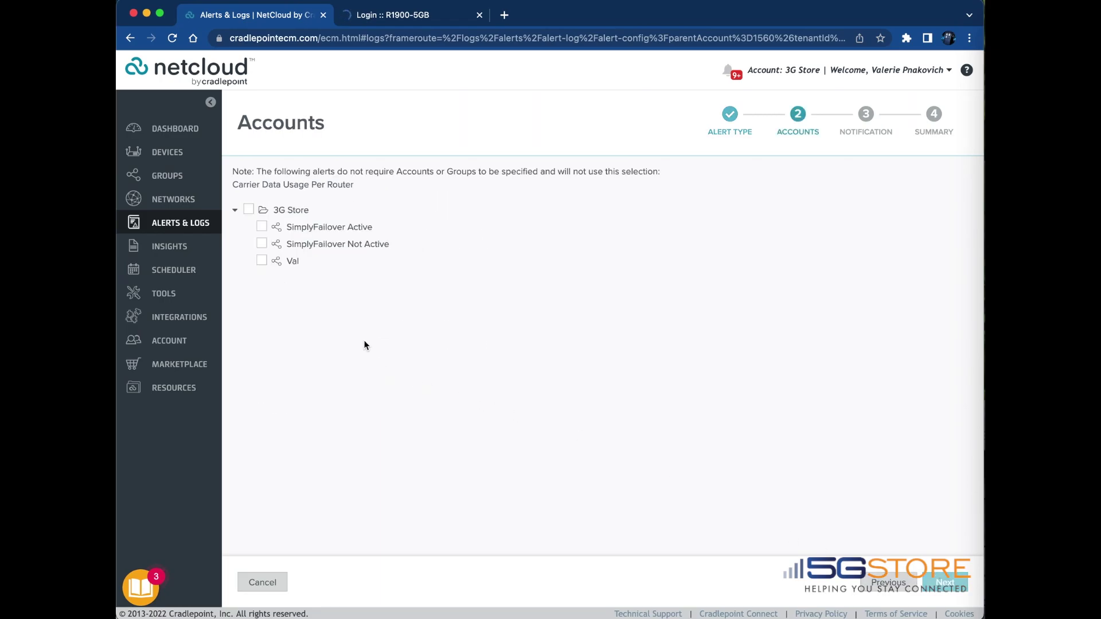
click(263, 261)
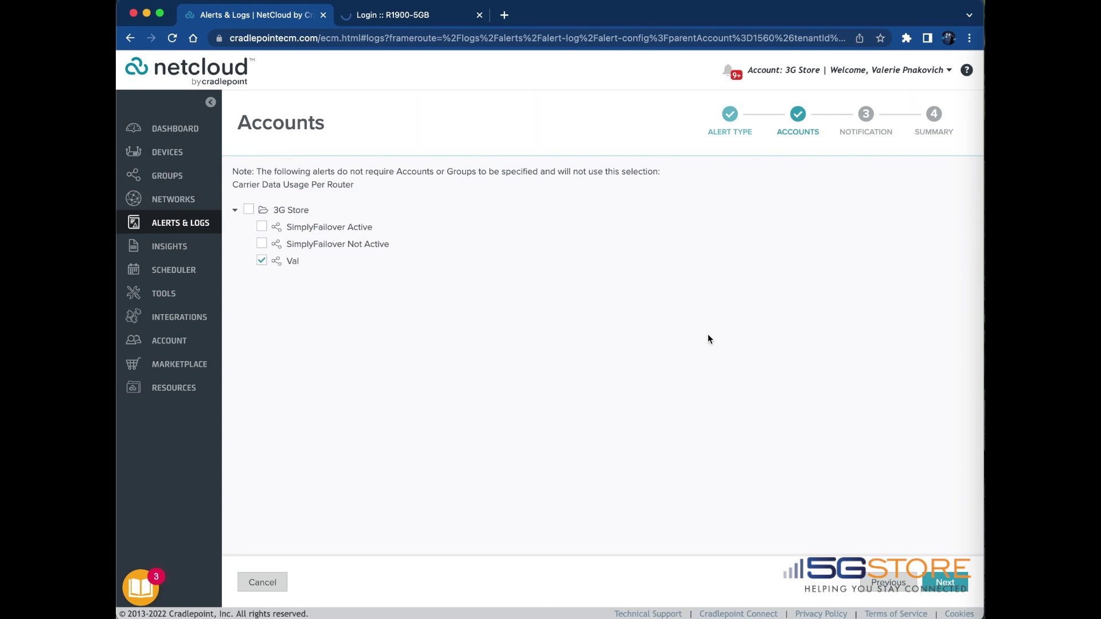
Accept the notification settings and finish the Data Cap Threshold alert rule for Val.
click(945, 583)
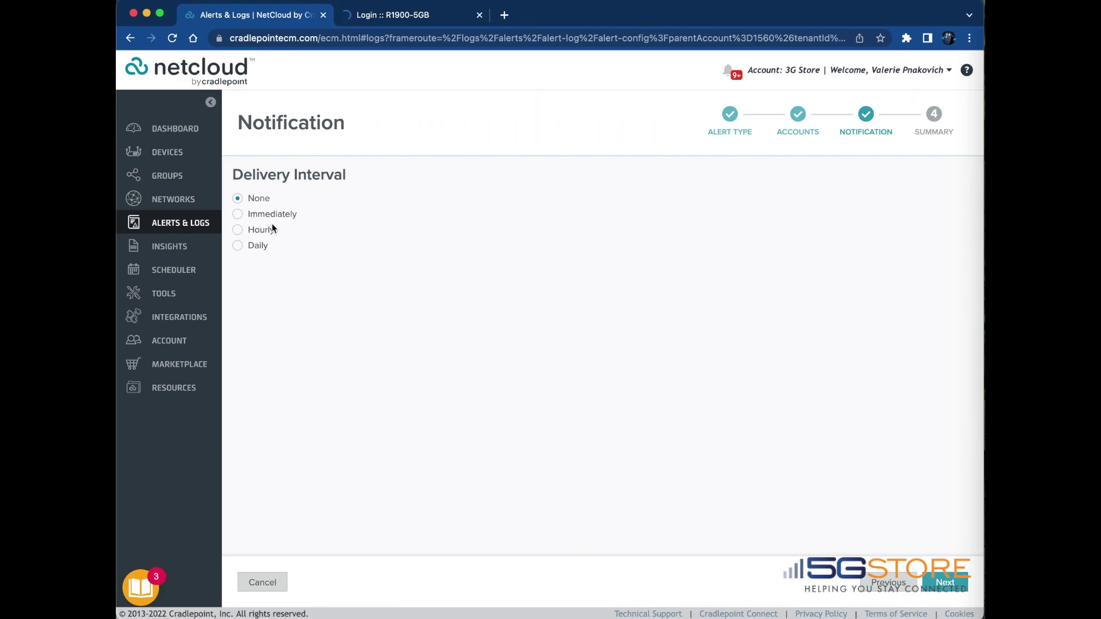
click(964, 588)
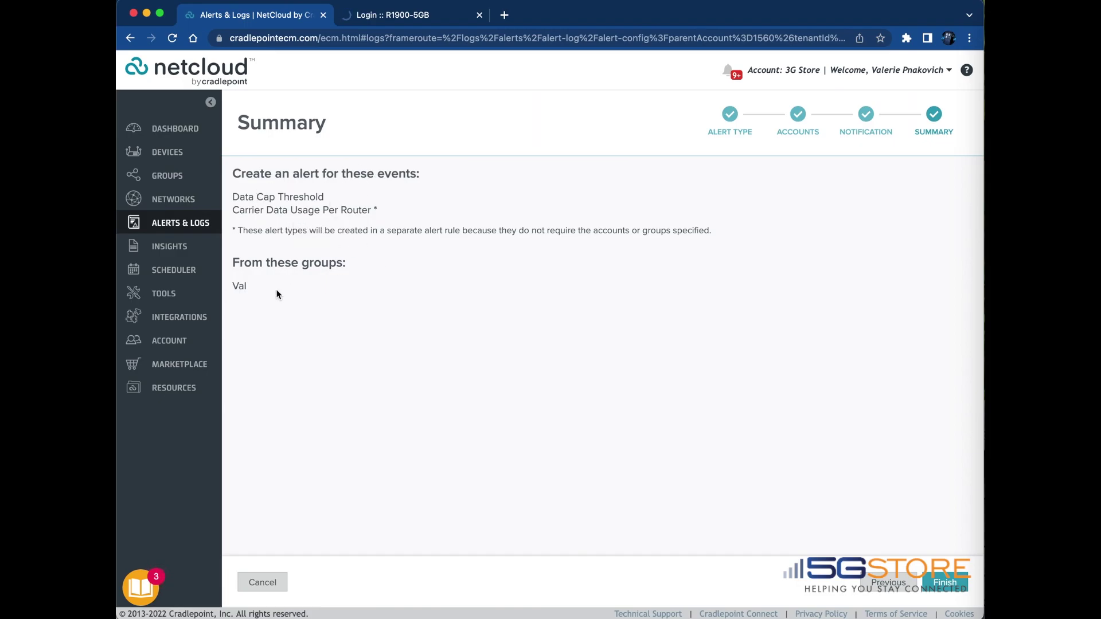
click(949, 584)
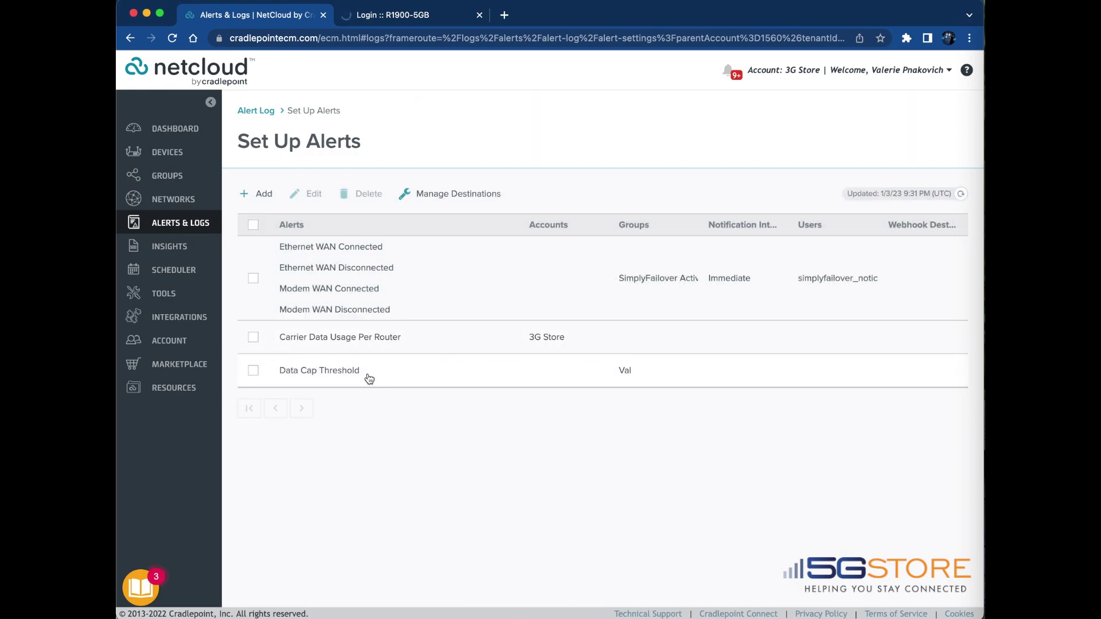
Under Insights > Network, begin a new Data Usage report.
click(170, 253)
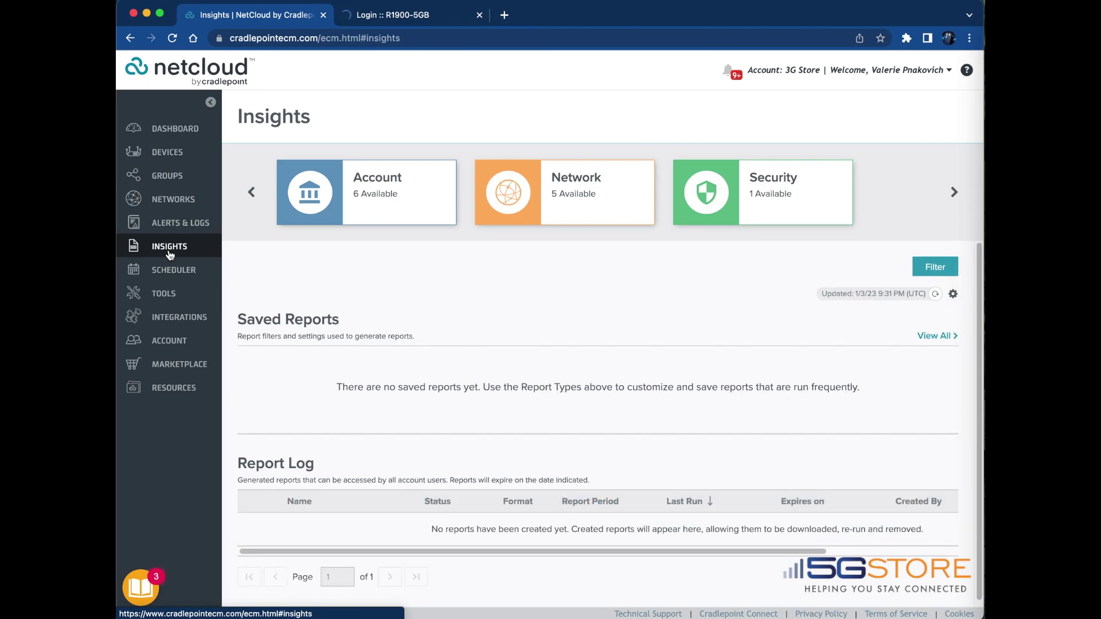
click(589, 186)
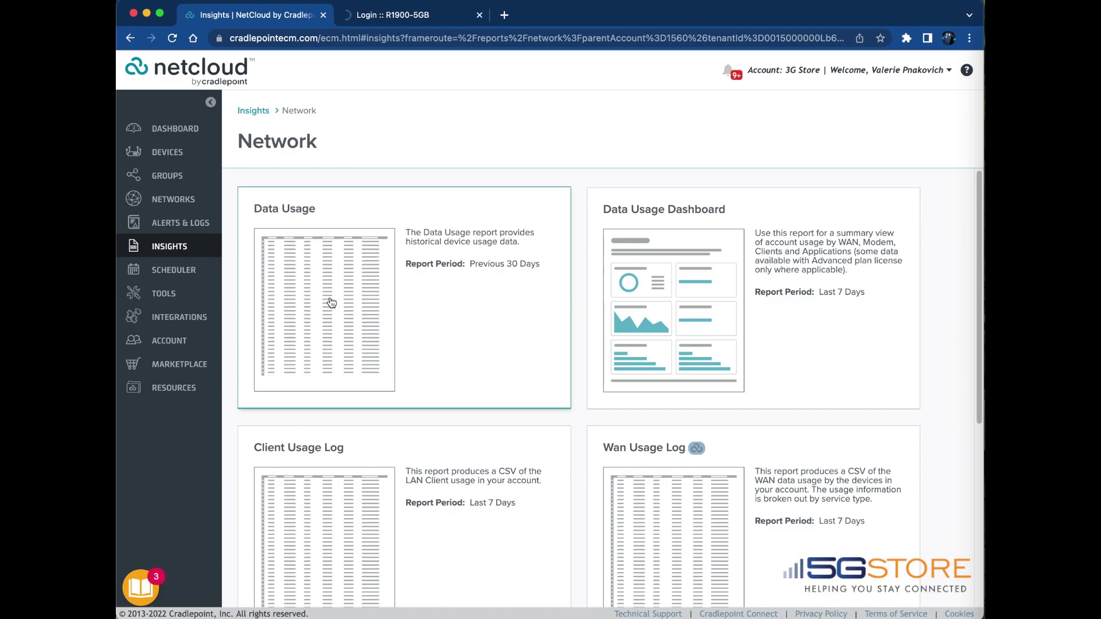
click(319, 302)
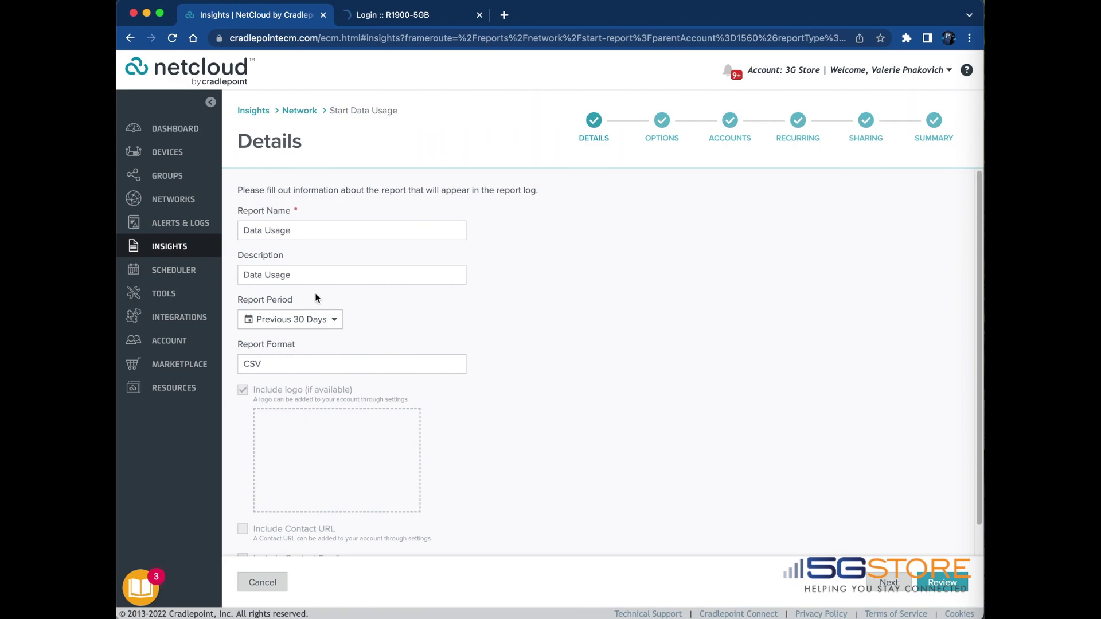
Name the report 'Data Usage Test' and set its description to 'Data Usage alert testing'.
triple_click(306, 230)
key(Right)
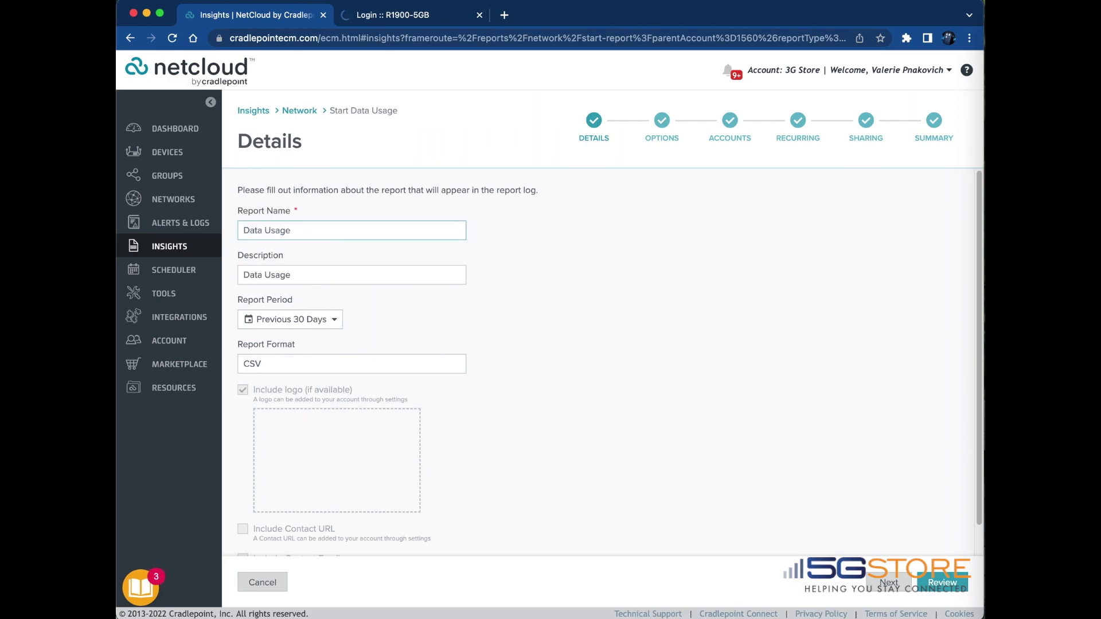
text(Test)
triple_click(313, 270)
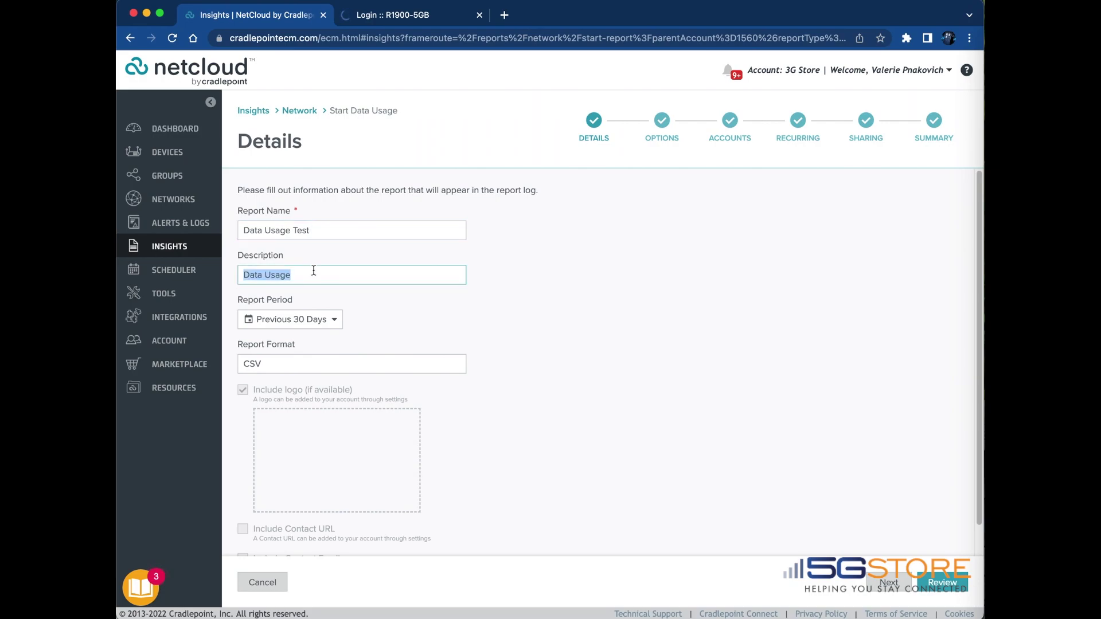
key(Right)
text(alert testing)
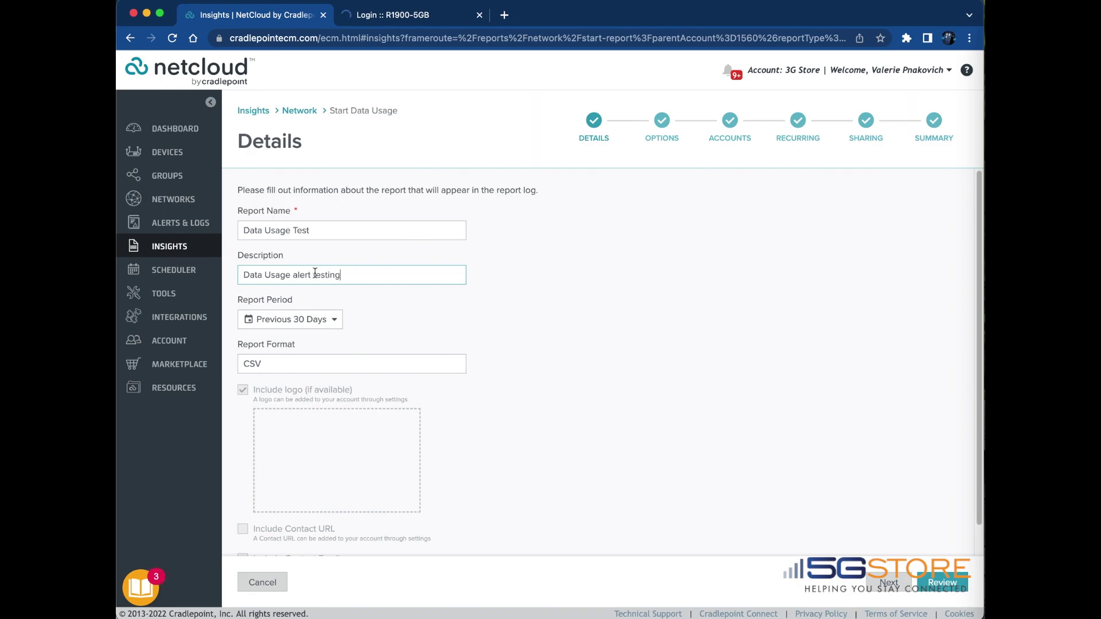
Keep the Previous 30 Days period and CSV format, then review the summary.
click(333, 324)
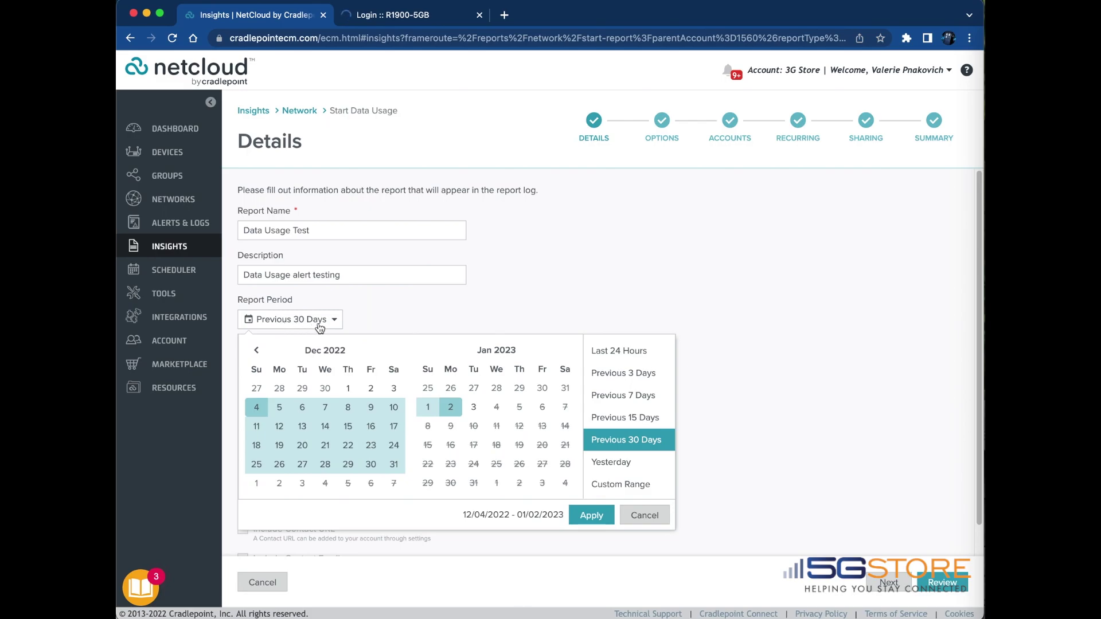
click(351, 312)
click(298, 362)
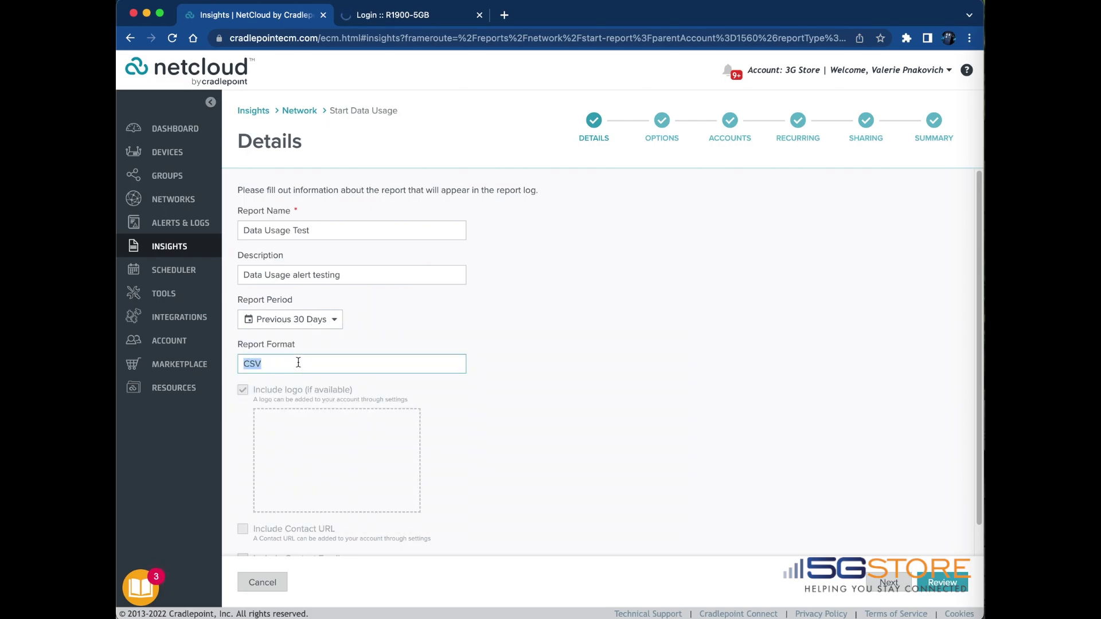
scroll(301, 418, down, 1)
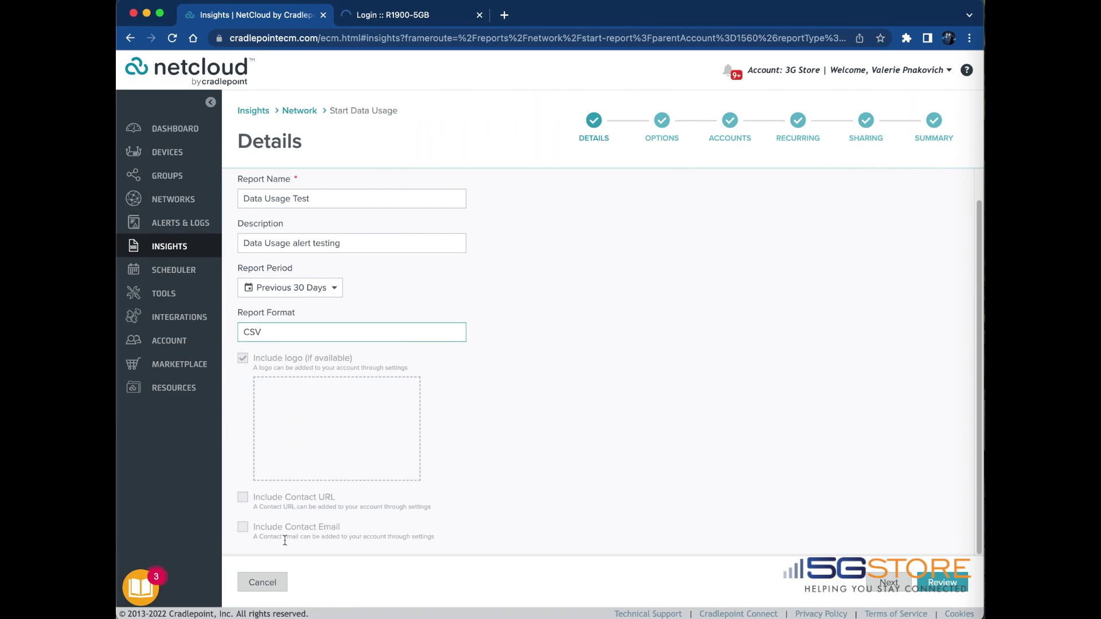
click(939, 582)
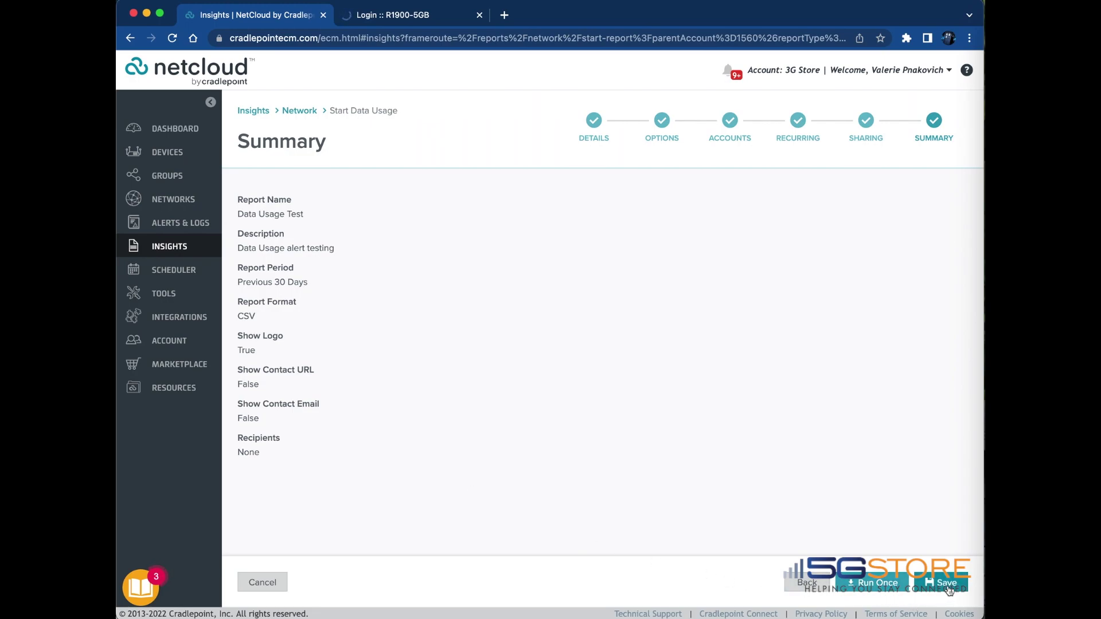
Save the Data Usage Test report, then run it once so its CSV run starts in the Report Log.
click(947, 585)
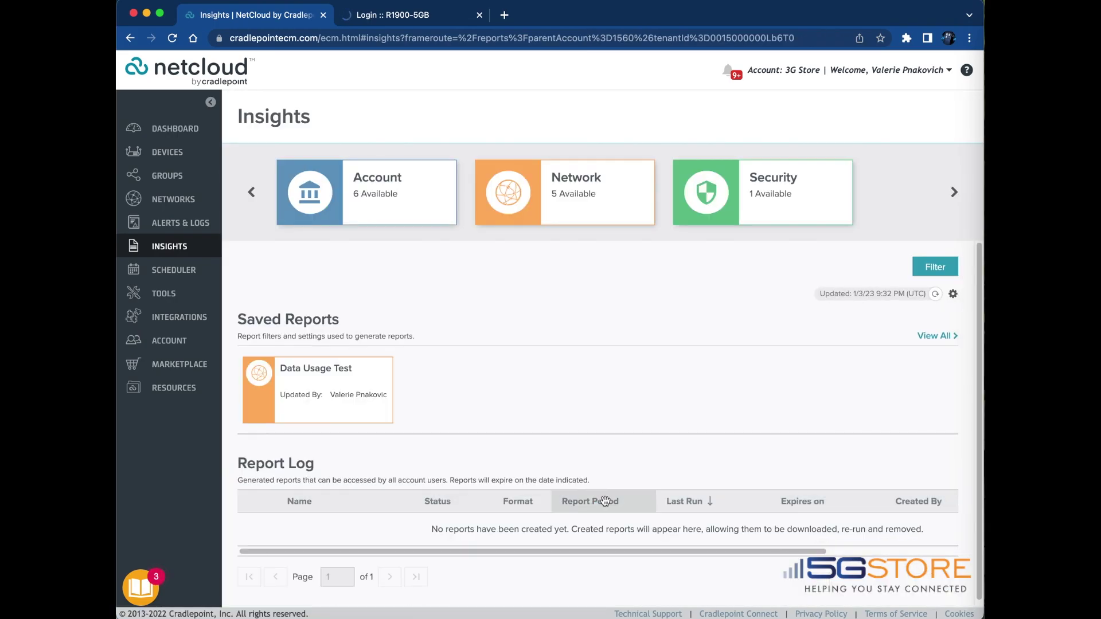
click(314, 395)
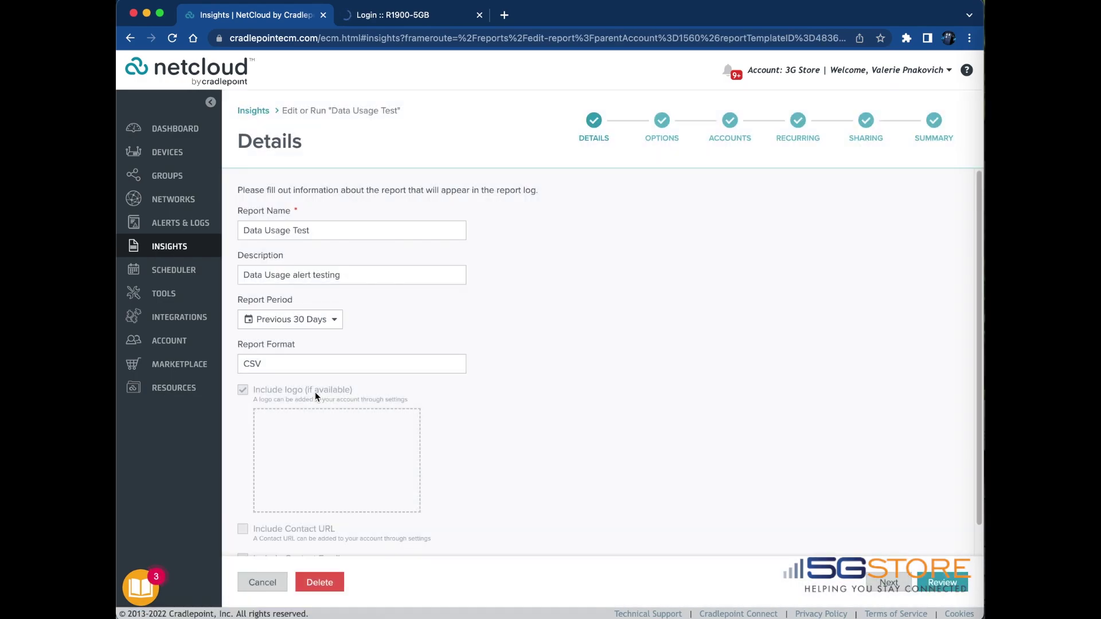
scroll(315, 391, down, 1)
scroll(315, 391, up, 1)
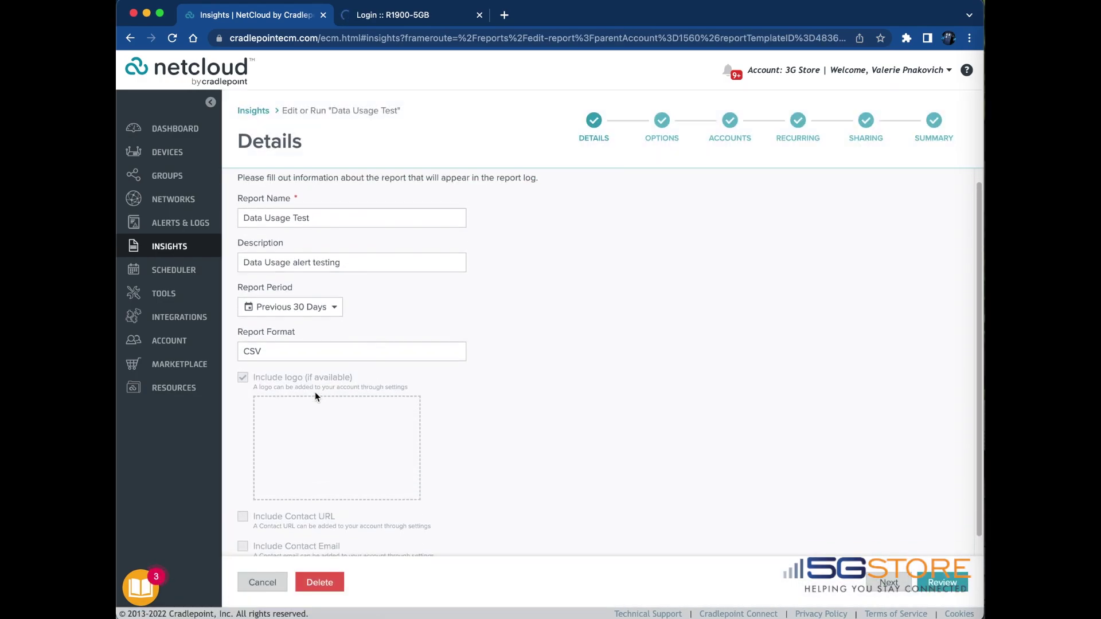
click(965, 579)
click(965, 580)
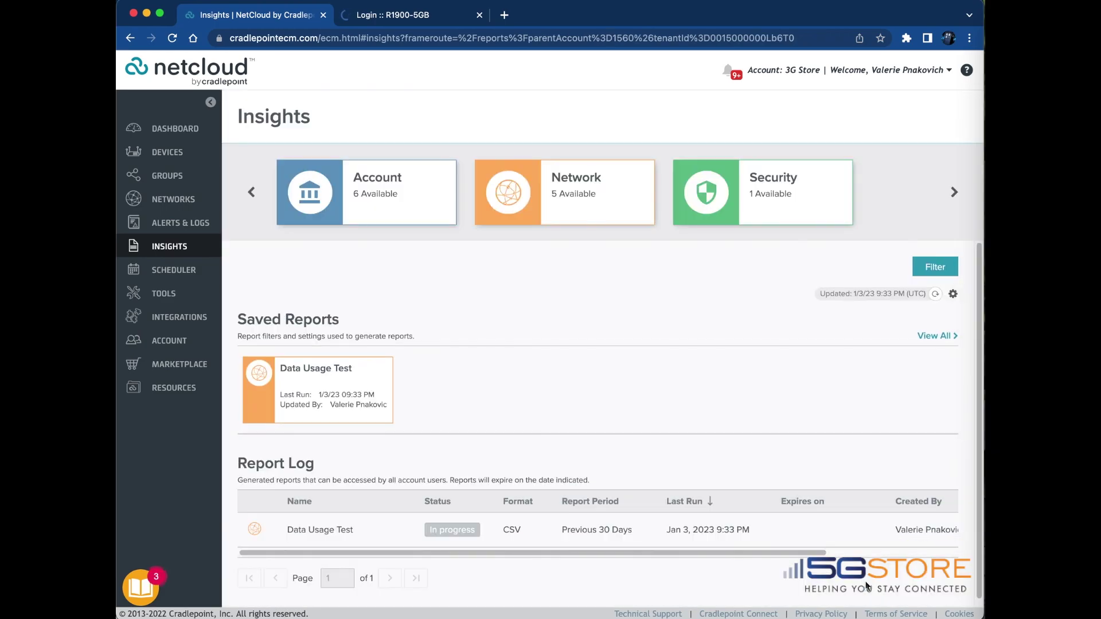